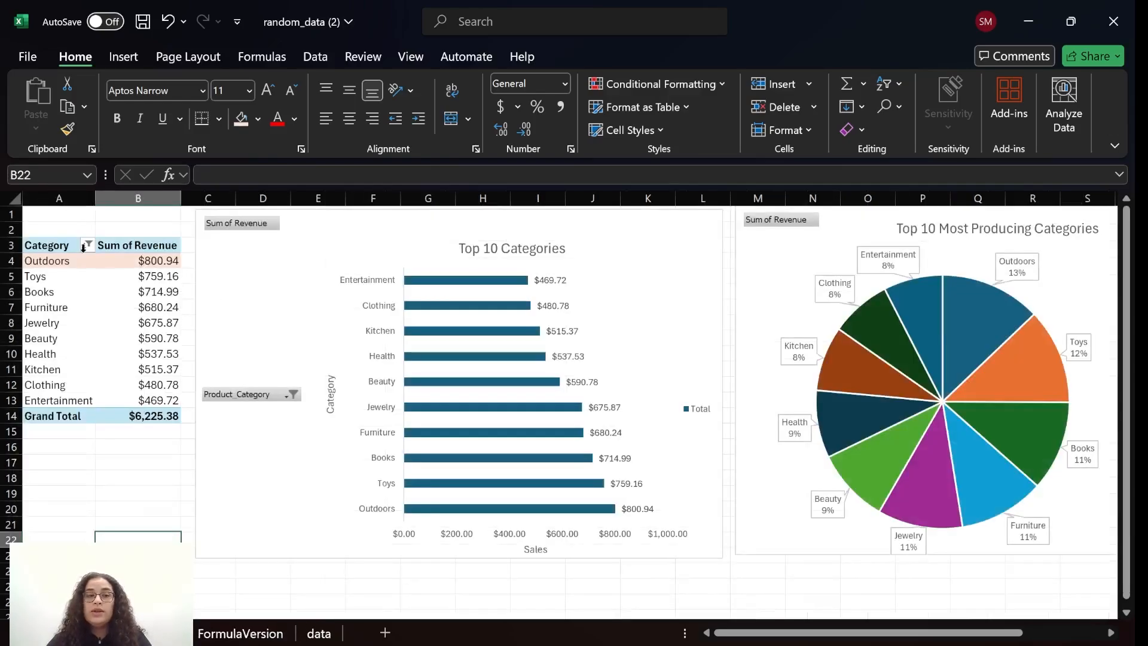
left_click_drag(37, 245, 145, 404)
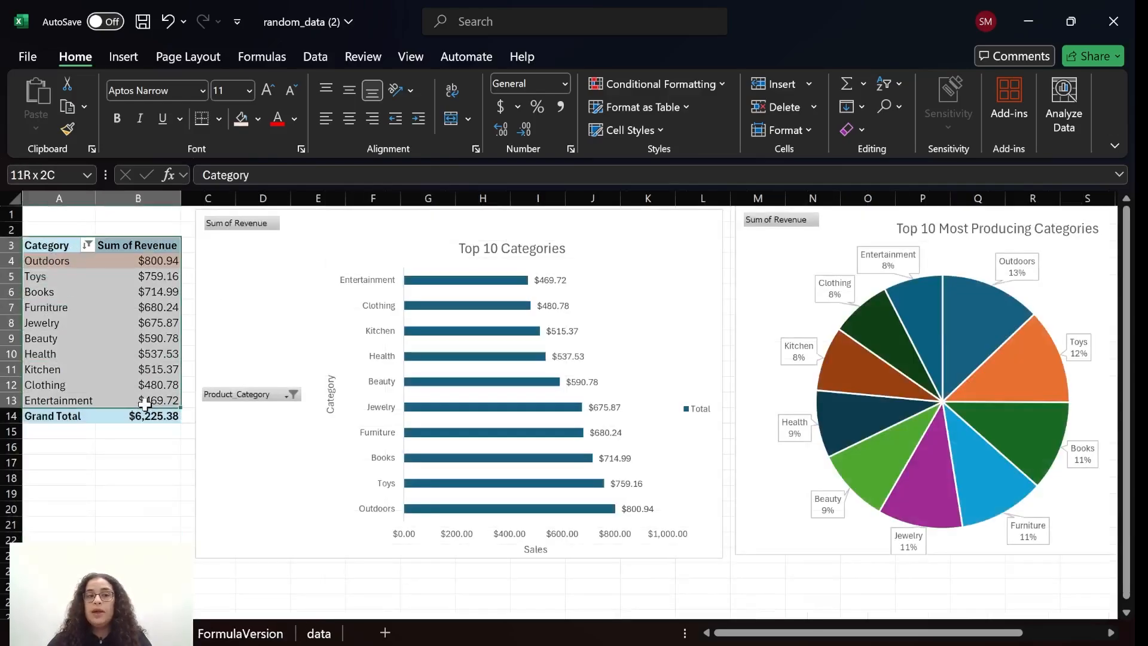
left_click(138, 322)
left_click_drag(42, 245, 73, 401)
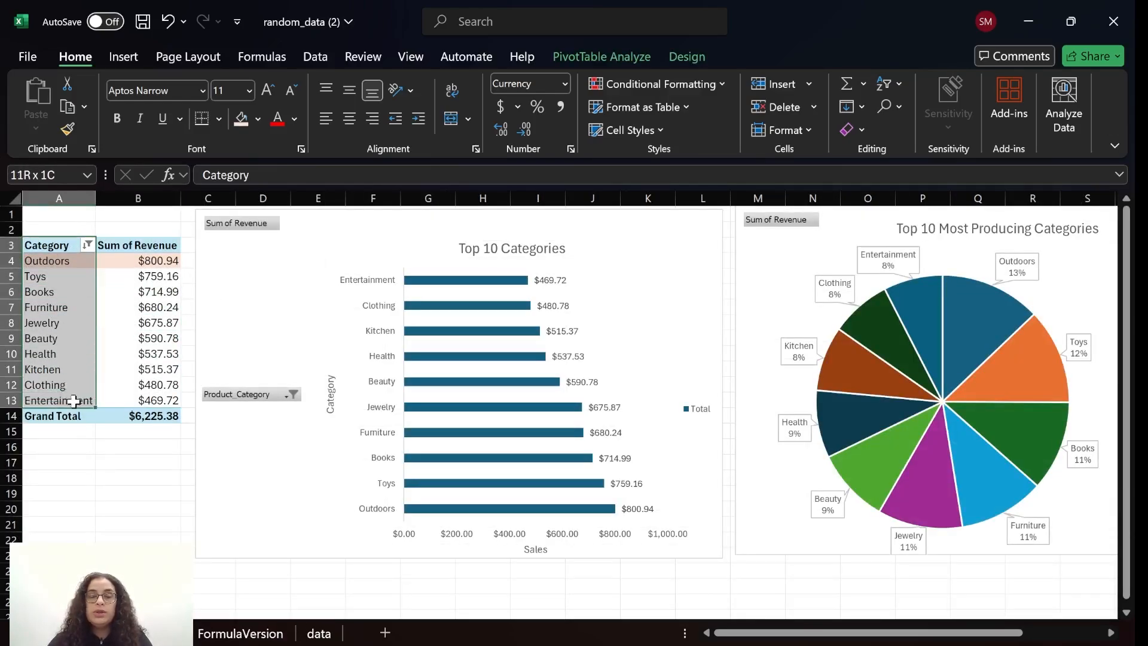
left_click(139, 369)
Copy all Product_Category values, without the header, from the data sheet and paste them into FormulaVersion starting at A1
left_click(319, 633)
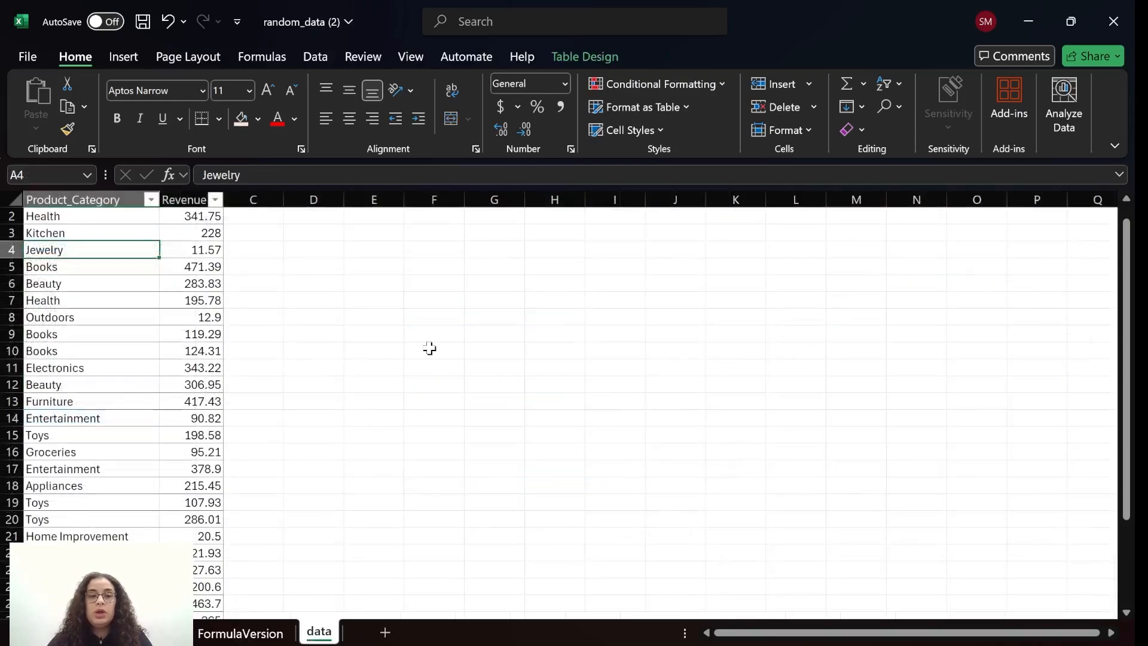
left_click(88, 197)
key("ctrl+c")
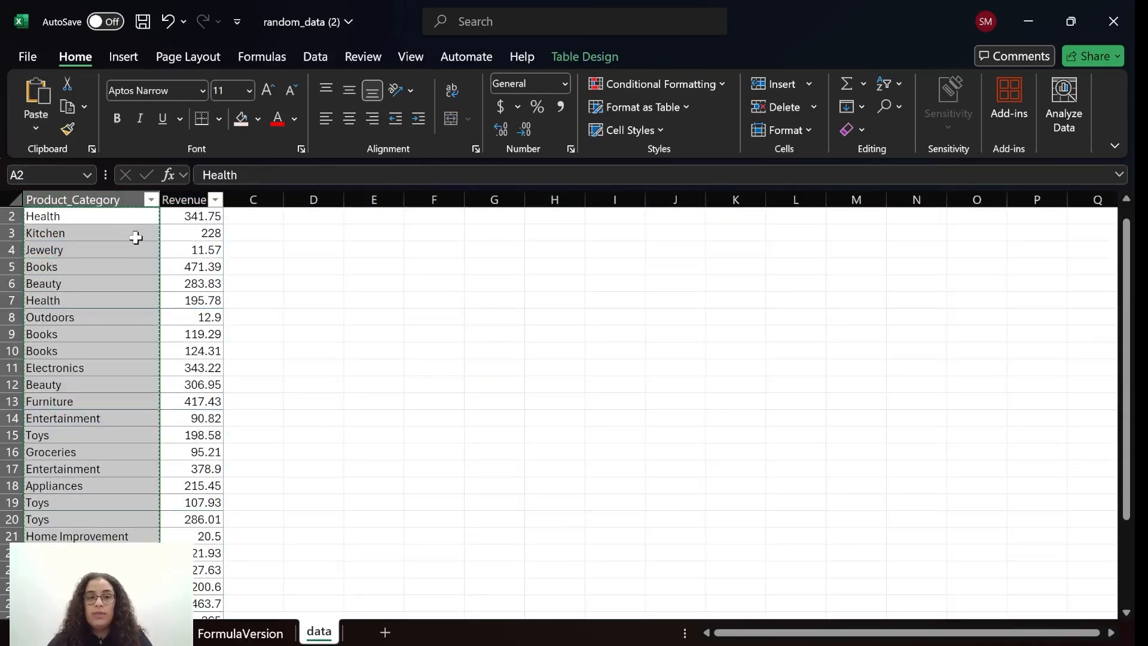
left_click(282, 318)
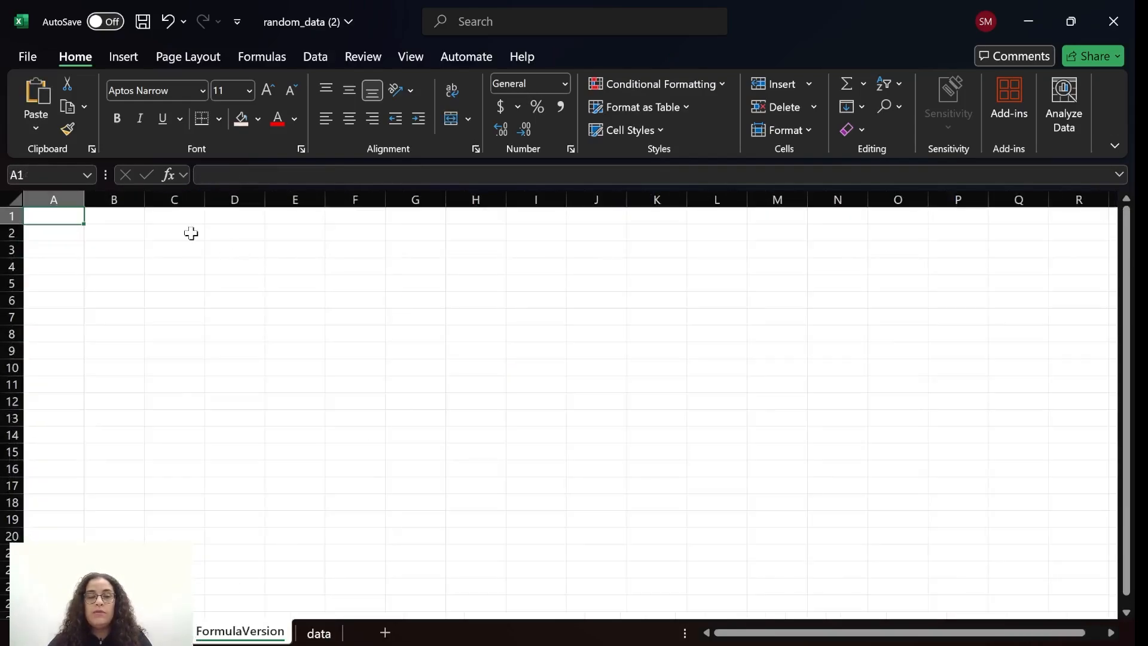
left_click(113, 233)
left_click(61, 215)
key("ctrl+v")
Remove the duplicate category names from column A of FormulaVersion, treating the data as having no headers
left_click(187, 234)
scroll(86, 284, "down", 3)
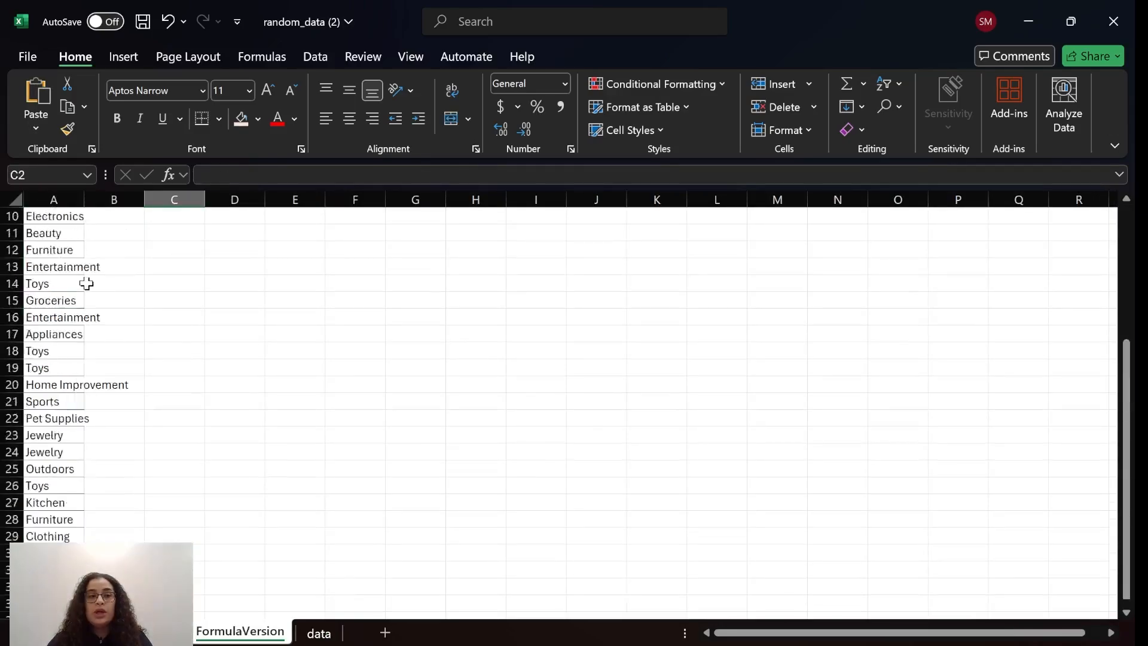
scroll(87, 283, "up", 3)
left_click_drag(58, 214, 57, 621)
left_click(164, 282)
left_click(72, 200)
scroll(73, 202, "up", 1)
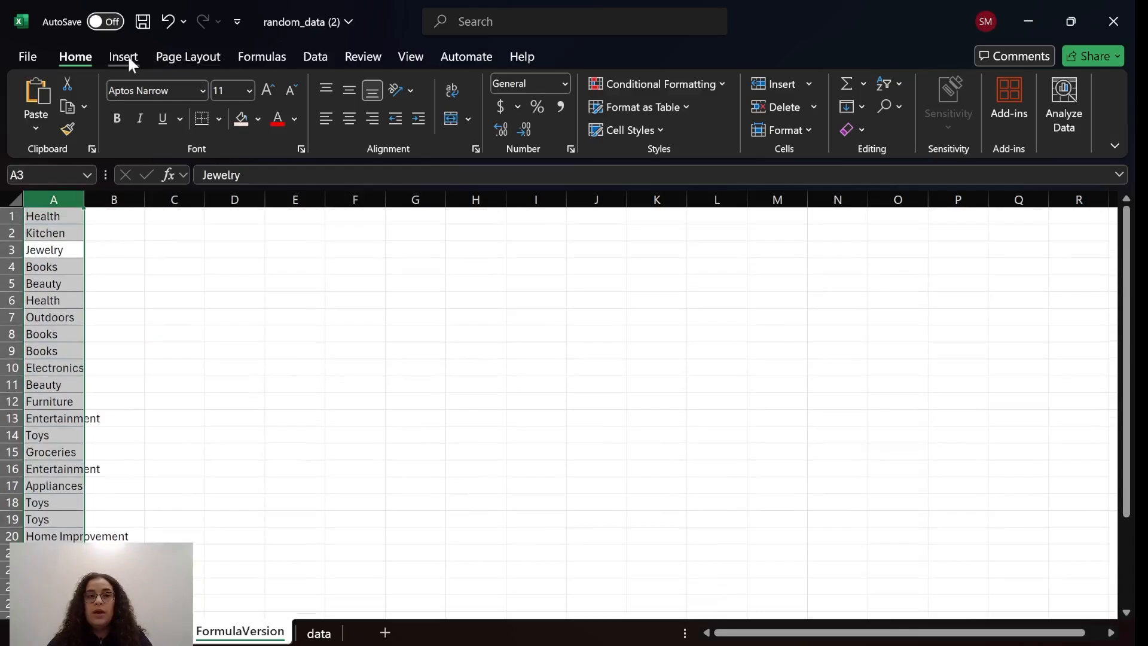
left_click(315, 56)
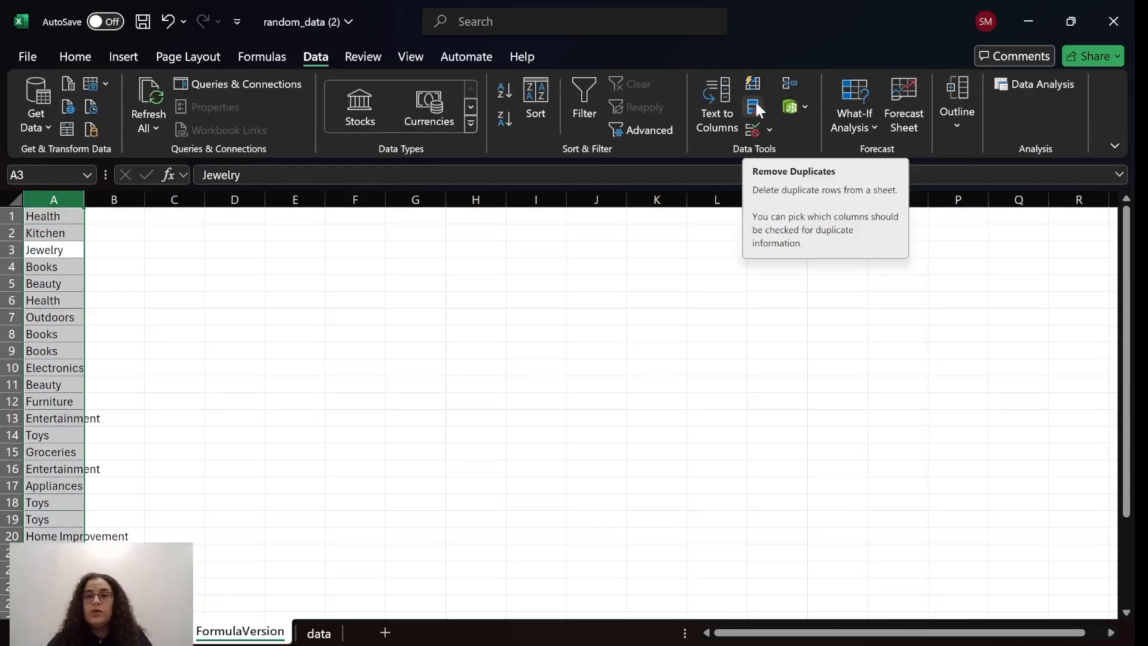
left_click(754, 99)
left_click(562, 380)
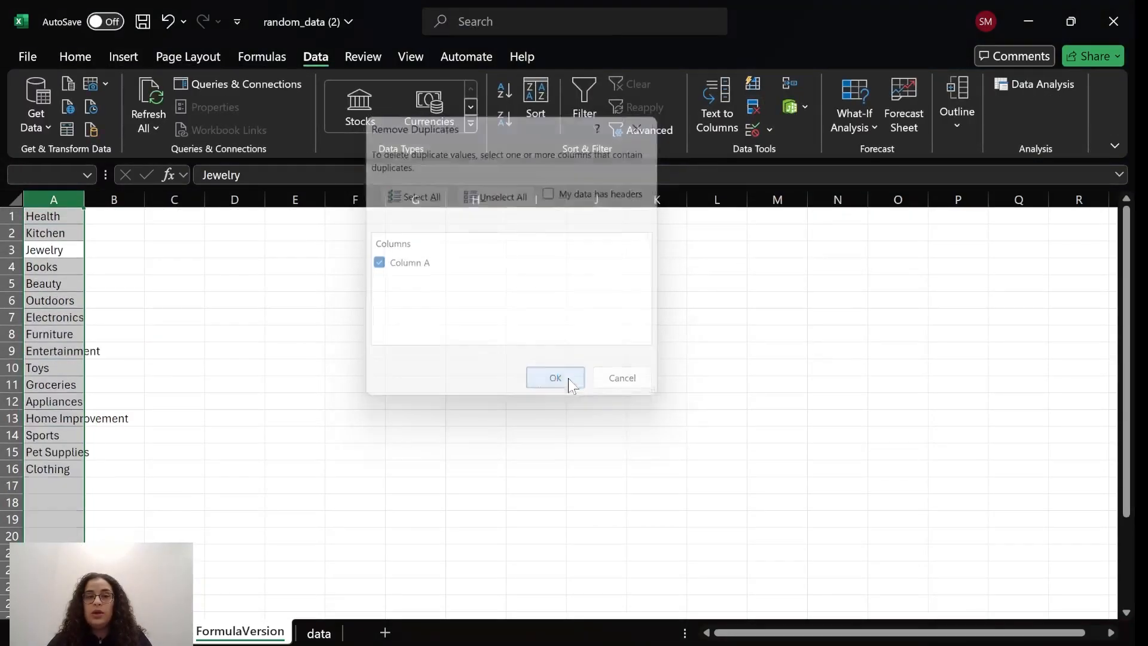
left_click(567, 396)
Shift the category list down so it starts in A3 and add the bold header "Category" in A2
left_click(164, 259)
left_click_drag(39, 216, 77, 472)
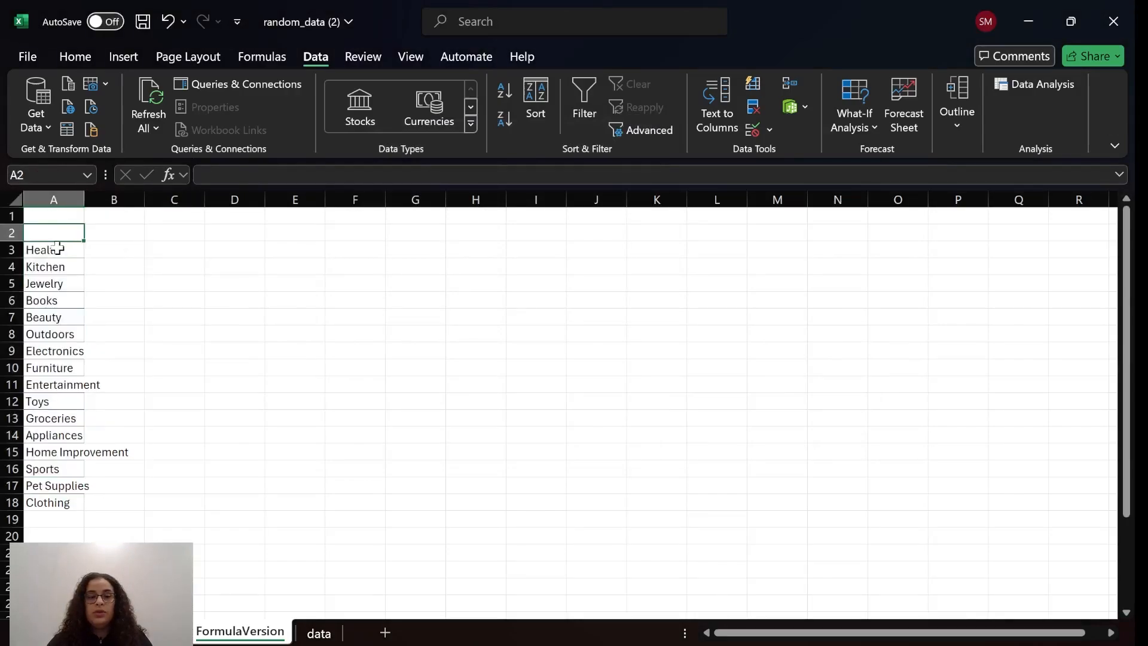
type("Category")
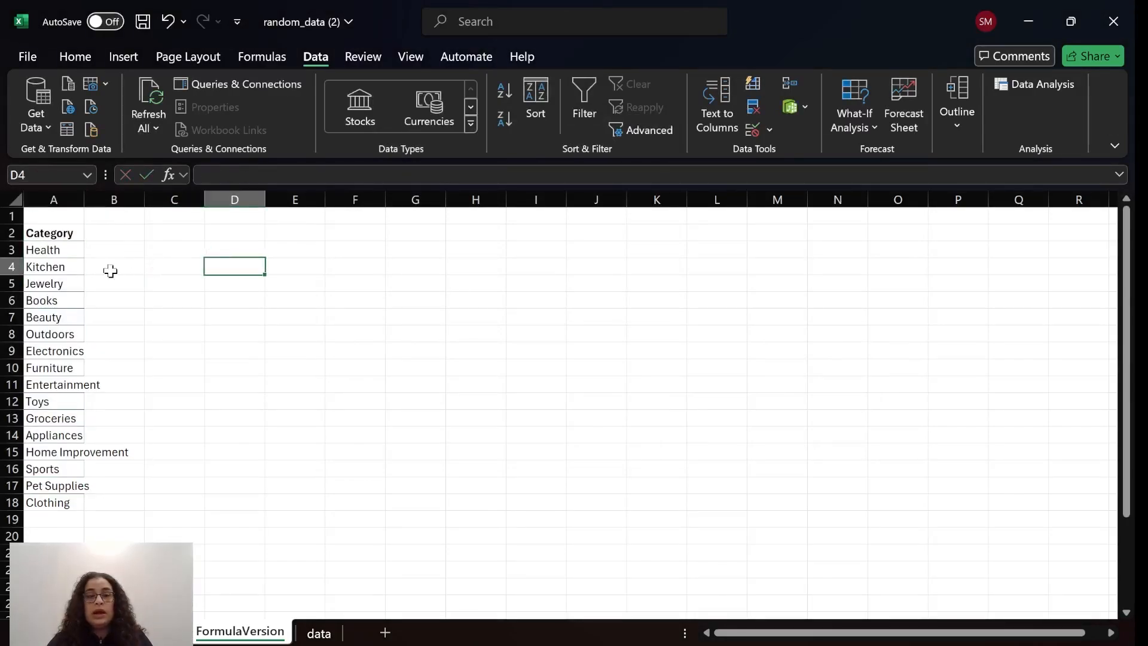
Remove all borders from the category list by applying No Border to rows 3 to 19
left_click_drag(72, 251, 64, 417)
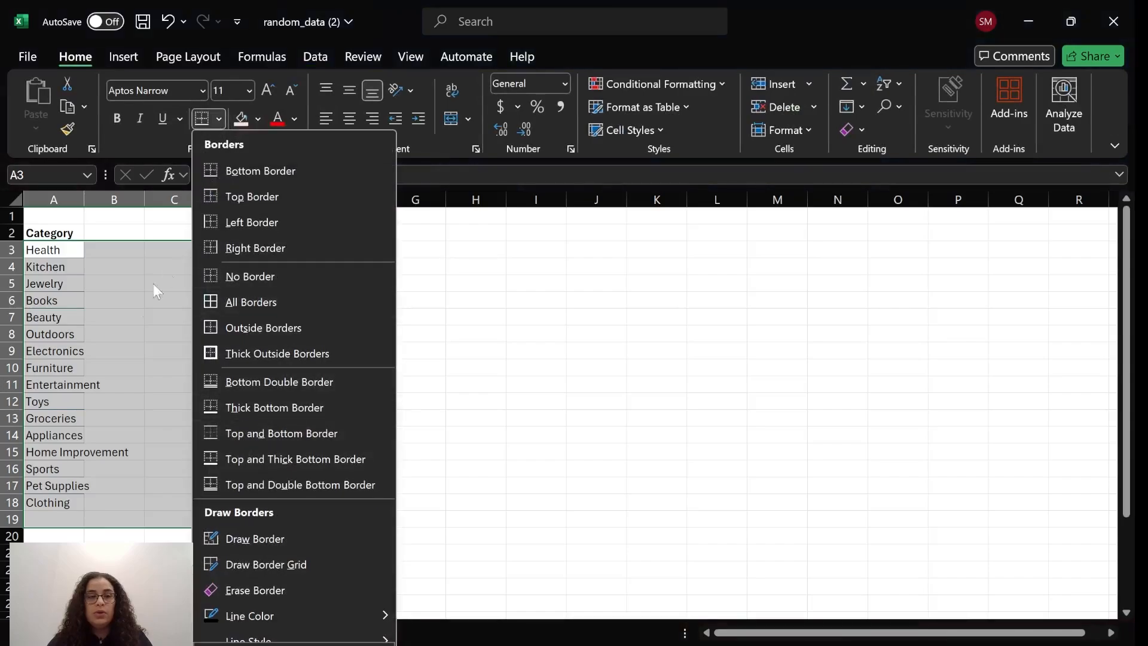
left_click(269, 284)
left_click(389, 307)
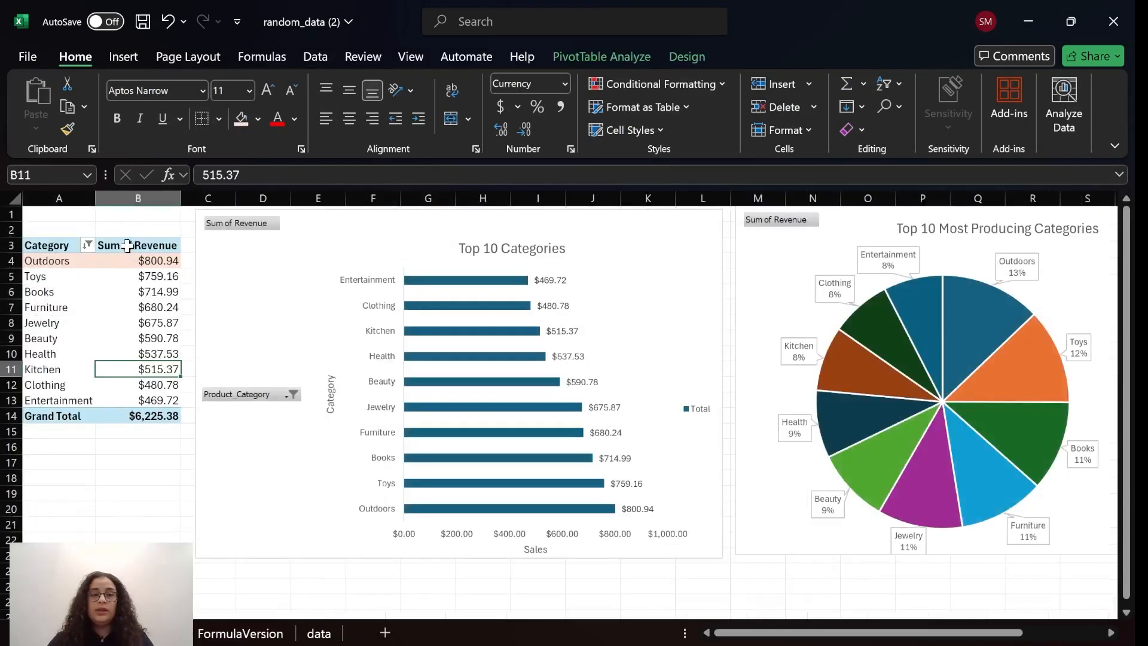
left_click_drag(126, 246, 135, 416)
left_click(141, 323)
left_click(136, 275)
key("Down")
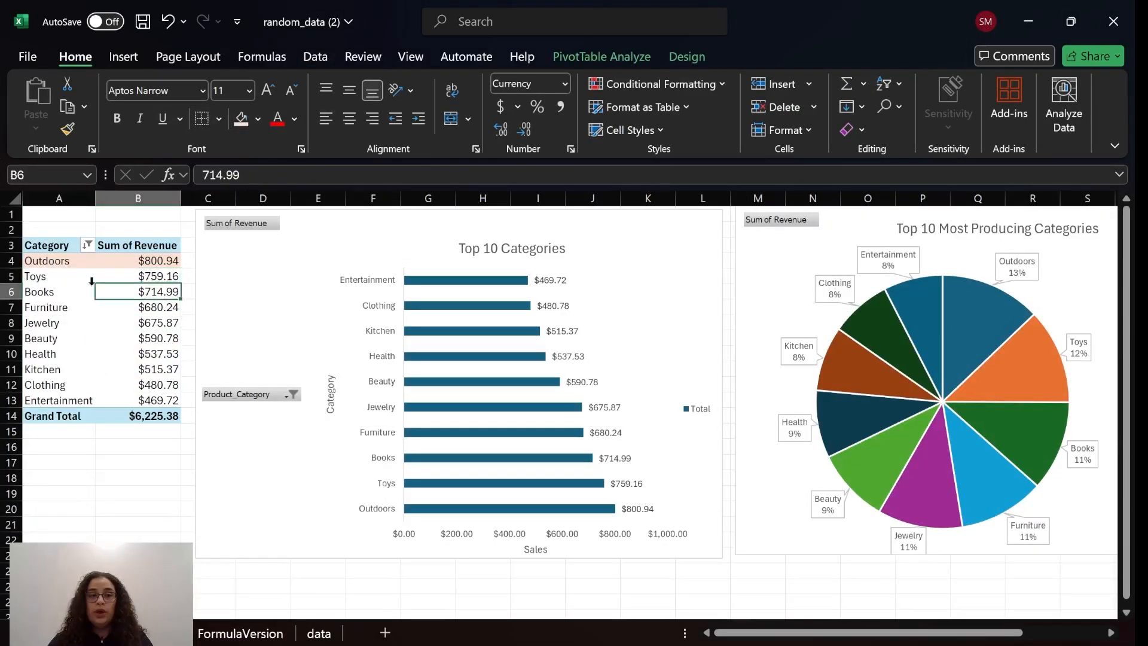
key("Left")
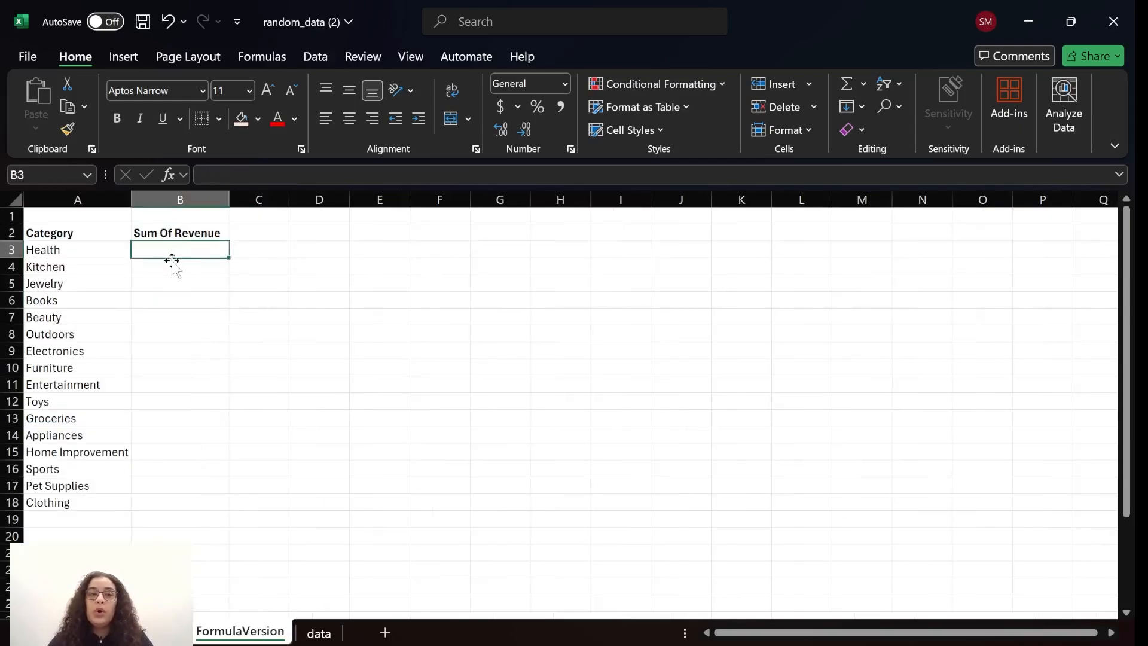
Start a SUMIFS formula in B3 of FormulaVersion with the data sheet's Revenue column B as the sum range
type("=sumifs(")
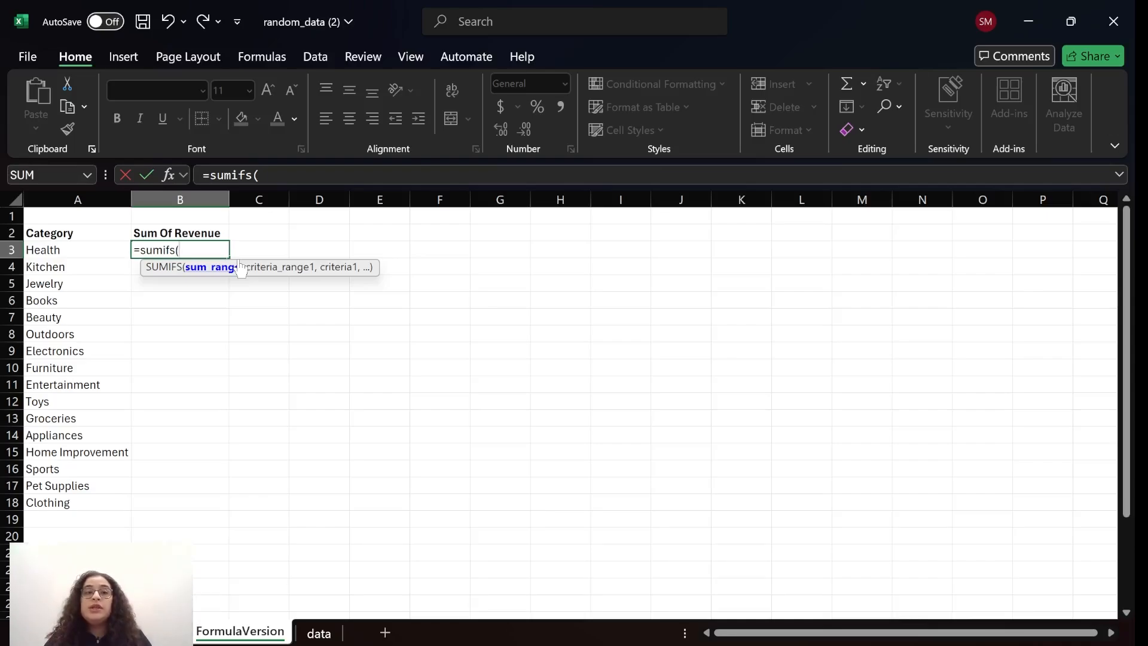
left_click(319, 633)
left_click(186, 198)
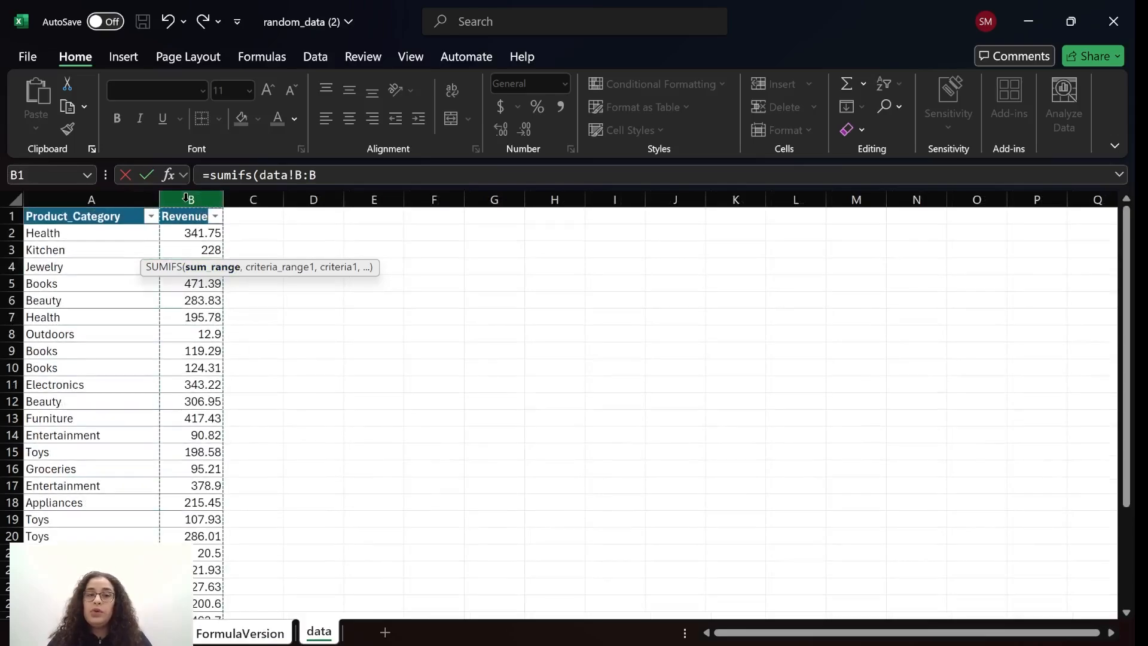
left_click(222, 635)
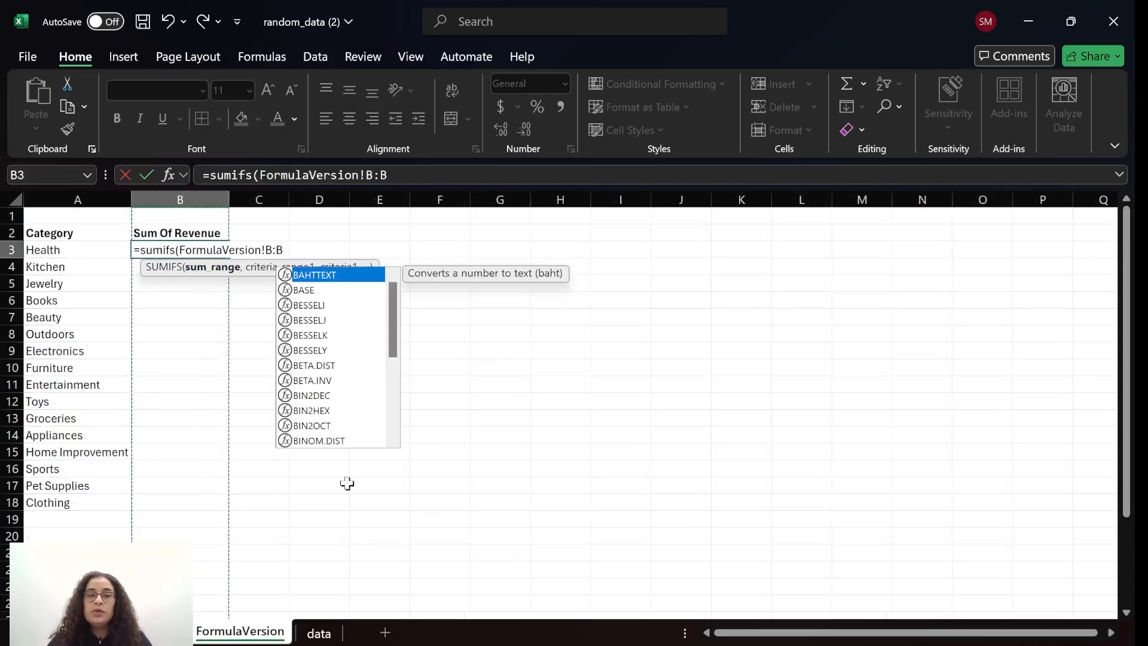
Correct the sum range in the B3 formula to data!B:B and add a comma for the next argument
left_click_drag(185, 250, 283, 250)
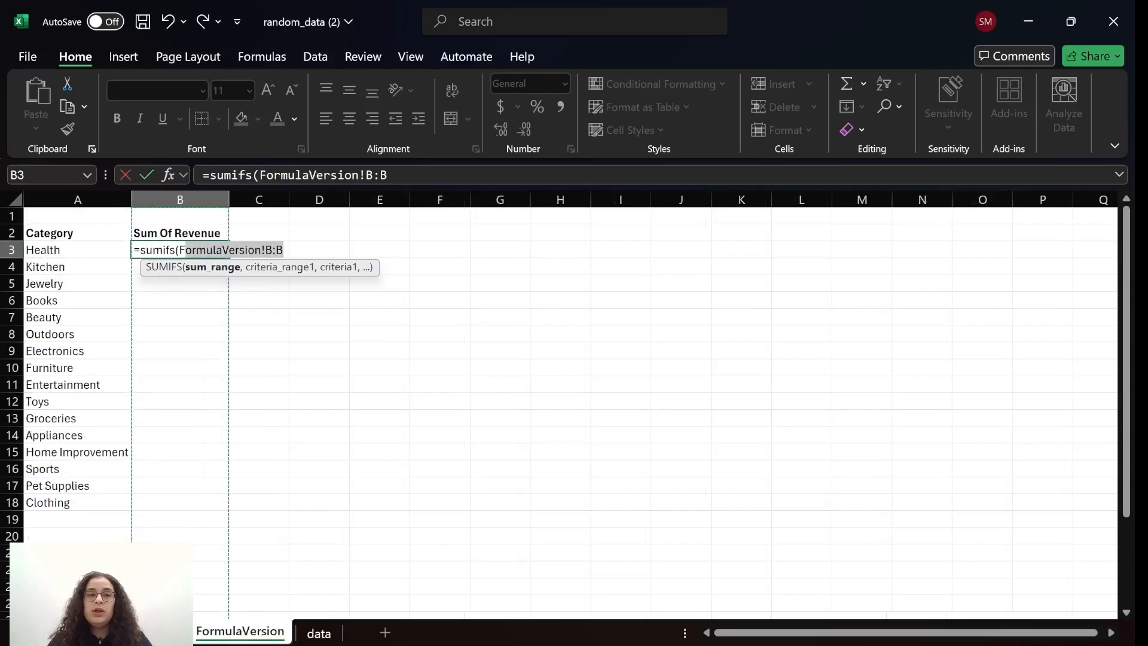
left_click(180, 250)
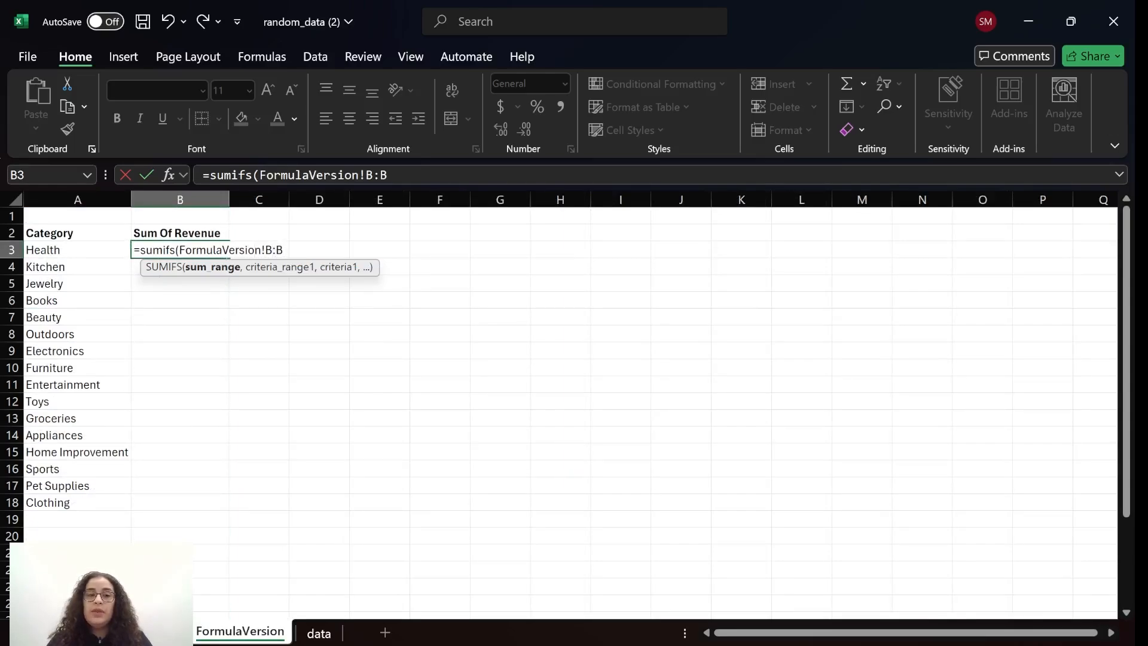
left_click_drag(284, 250, 180, 249)
left_click(263, 250)
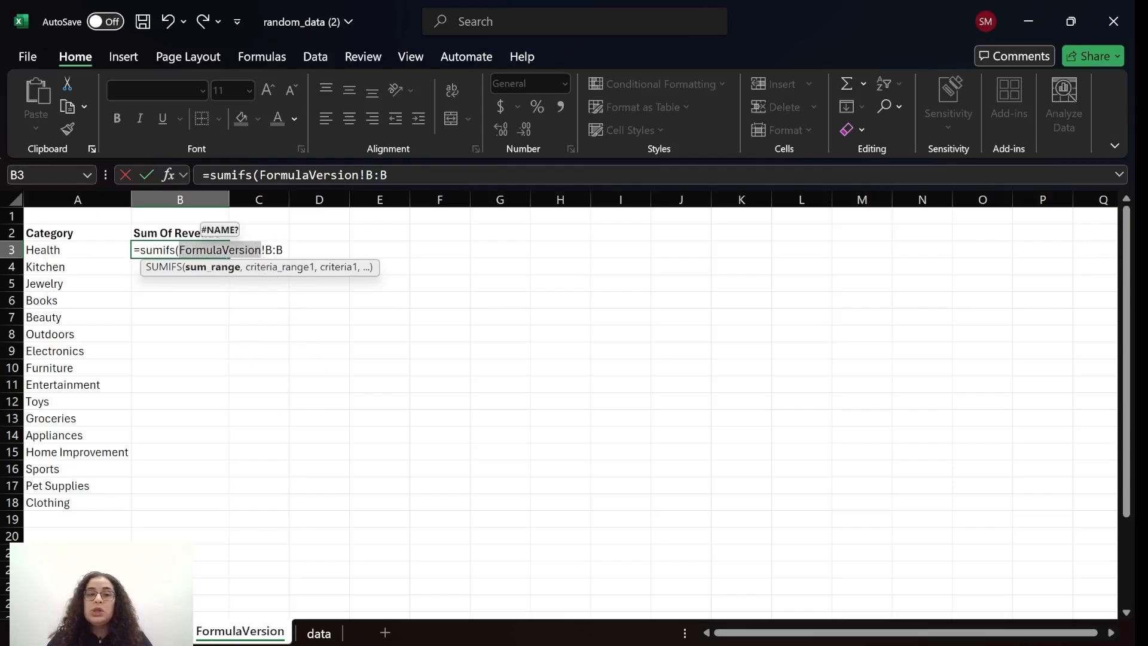
left_click(263, 250)
left_click_drag(261, 250, 165, 250)
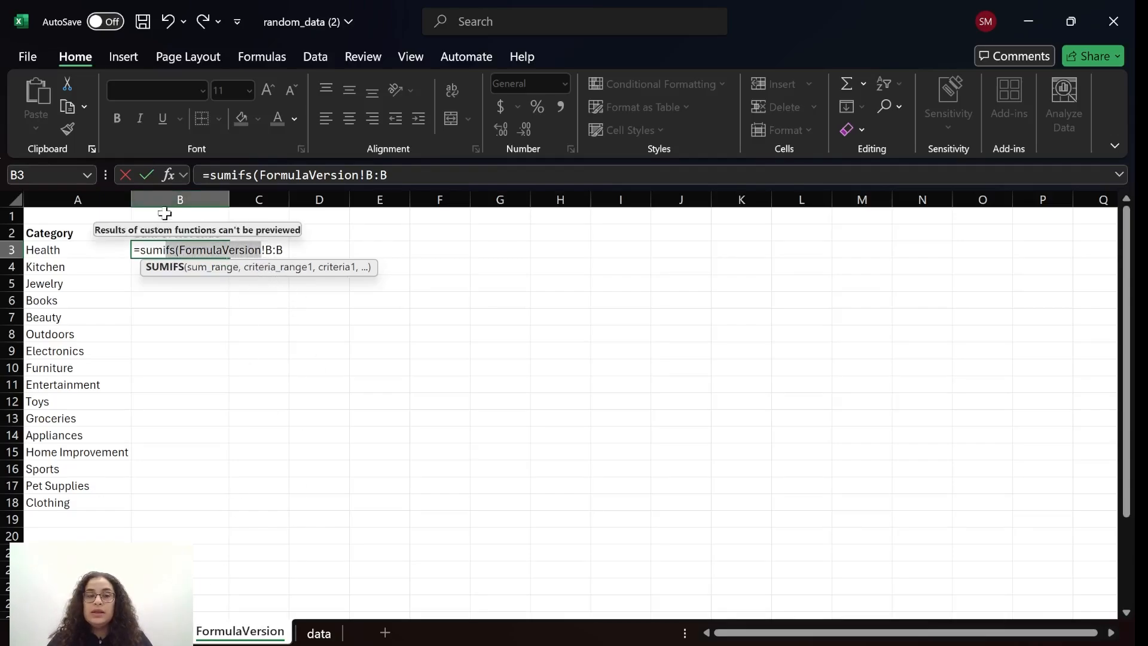
left_click_drag(262, 250, 185, 249)
type("data,")
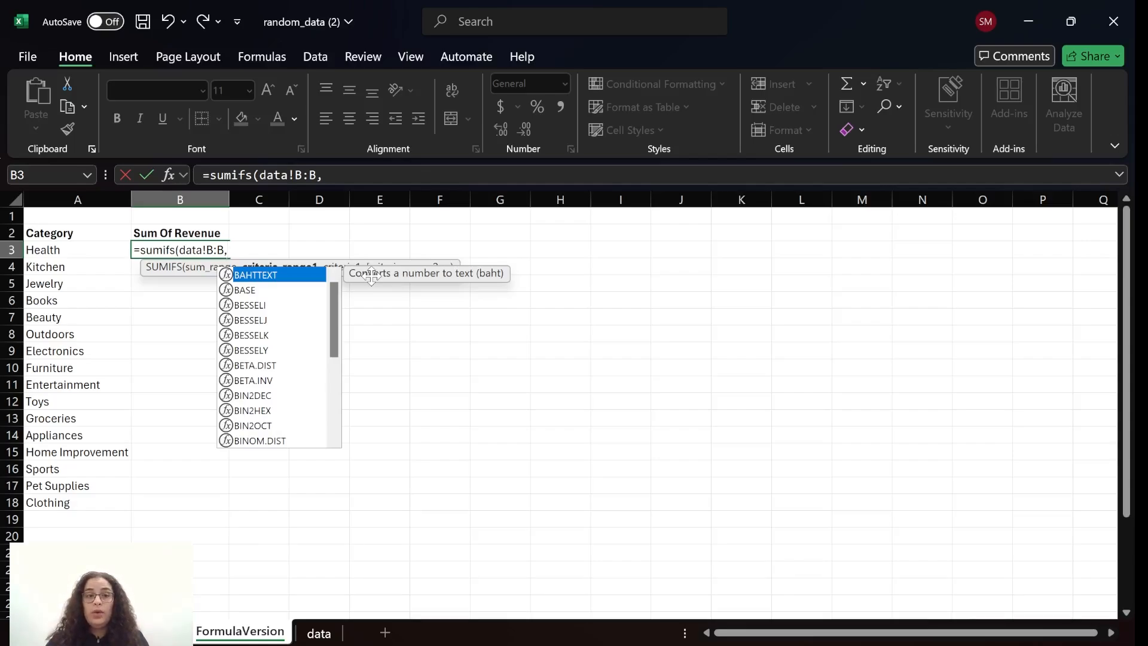
Add the data sheet's Product_Category column as the criteria range, correct its reference to data!A:A, and follow it with a comma
left_click(310, 634)
left_click(67, 199)
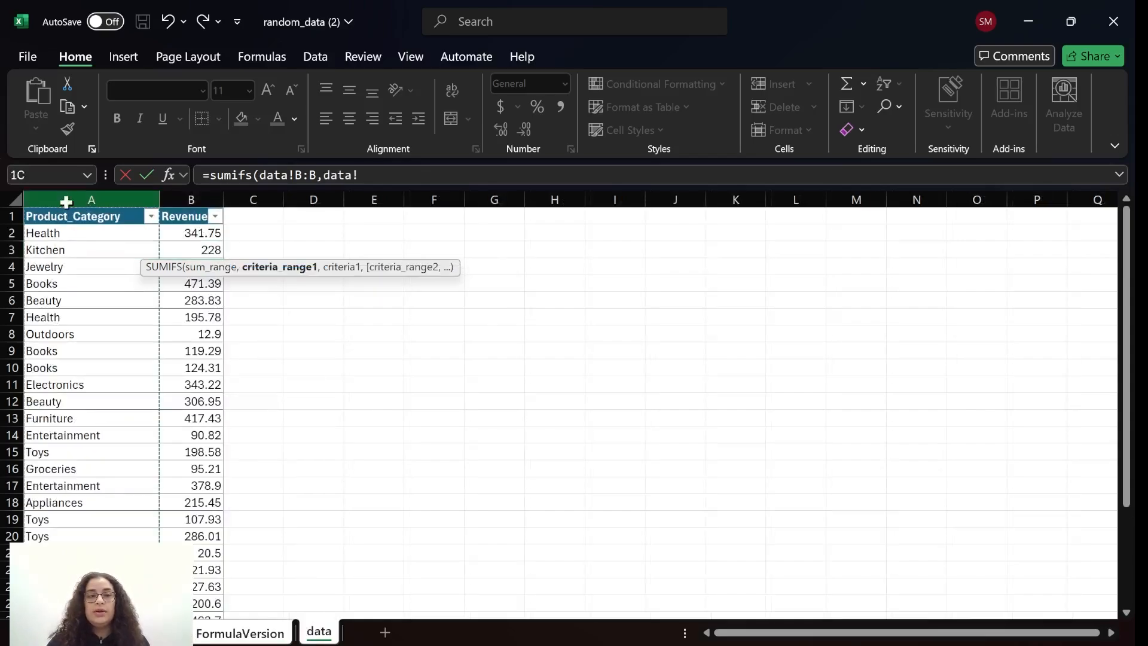
left_click(154, 633)
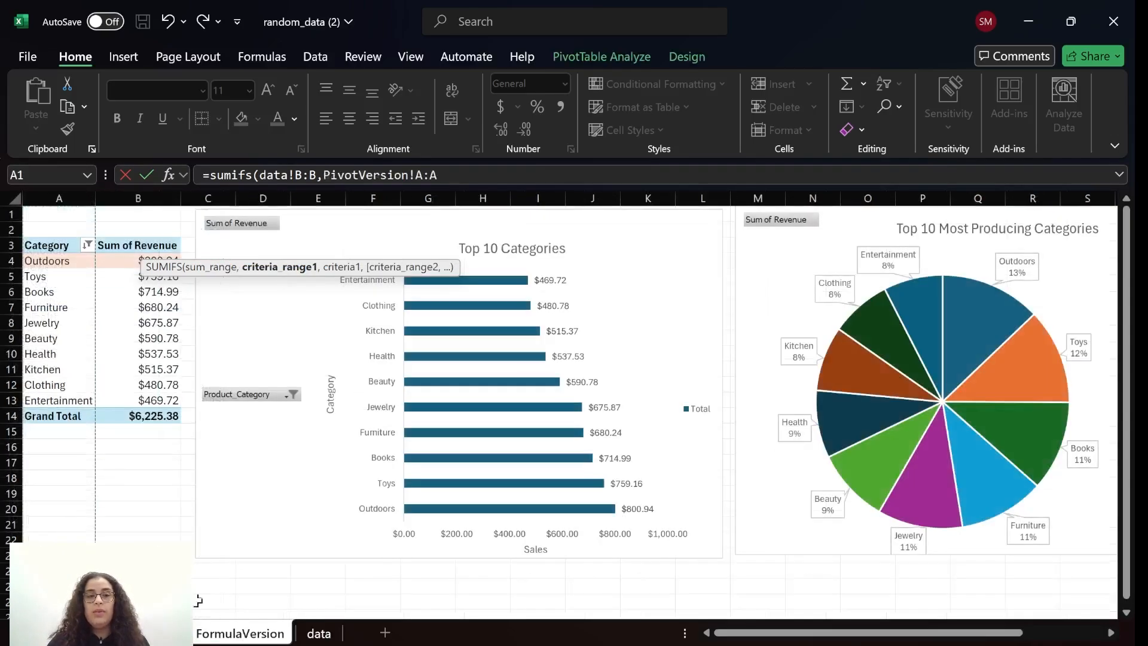
left_click(234, 633)
left_click_drag(228, 250, 311, 250)
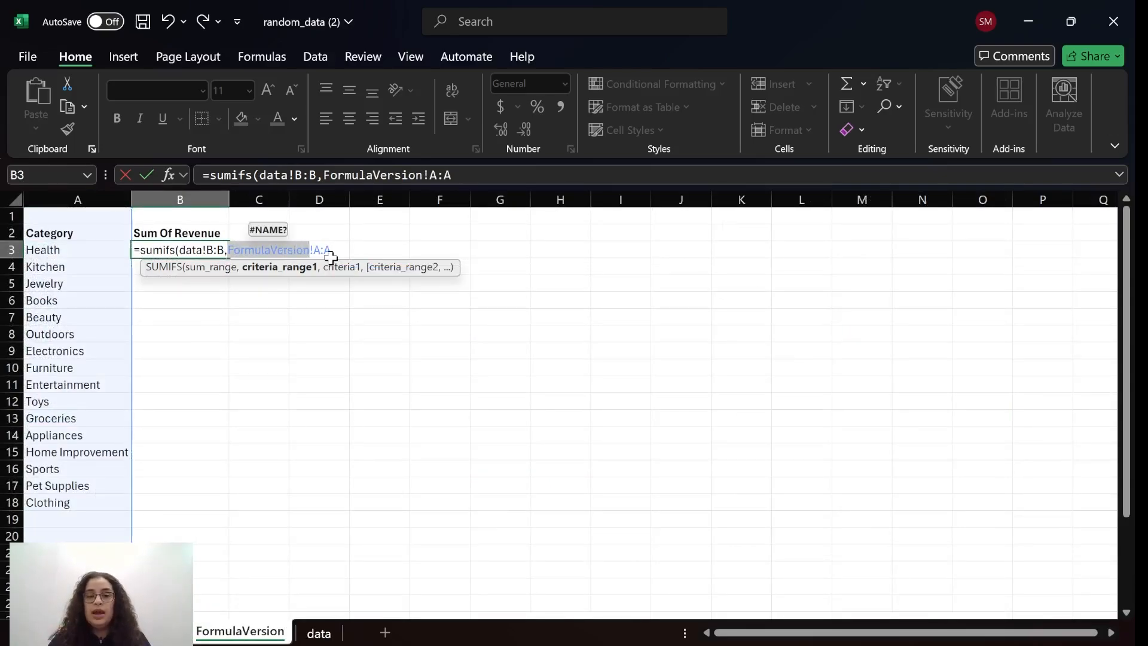
type("data")
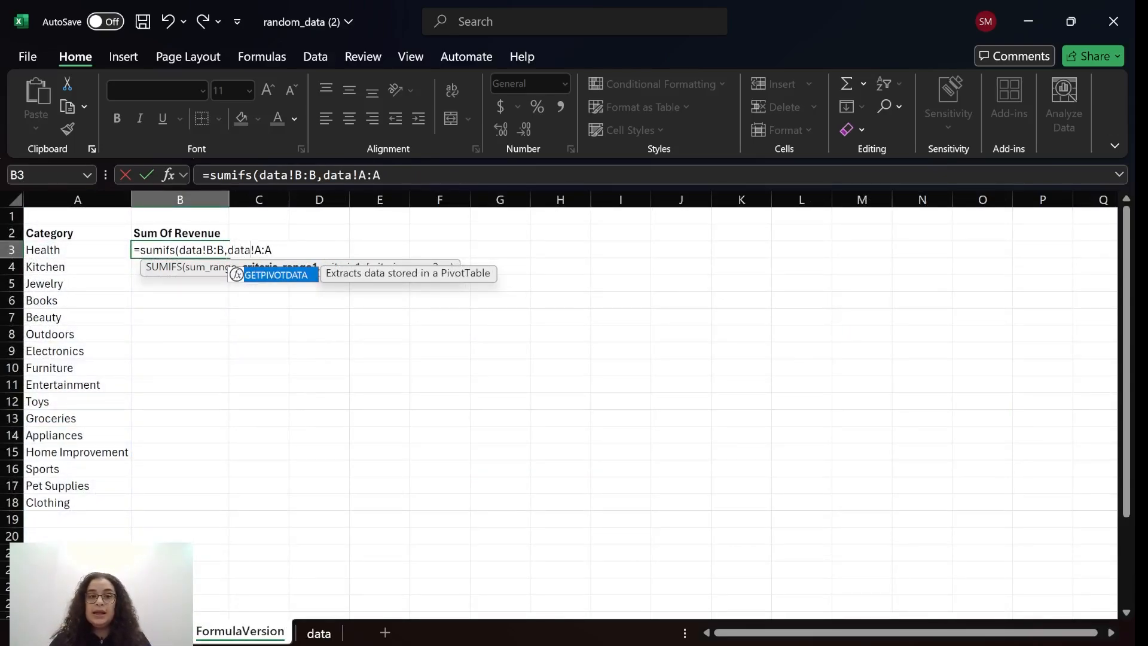
key("End")
type(",")
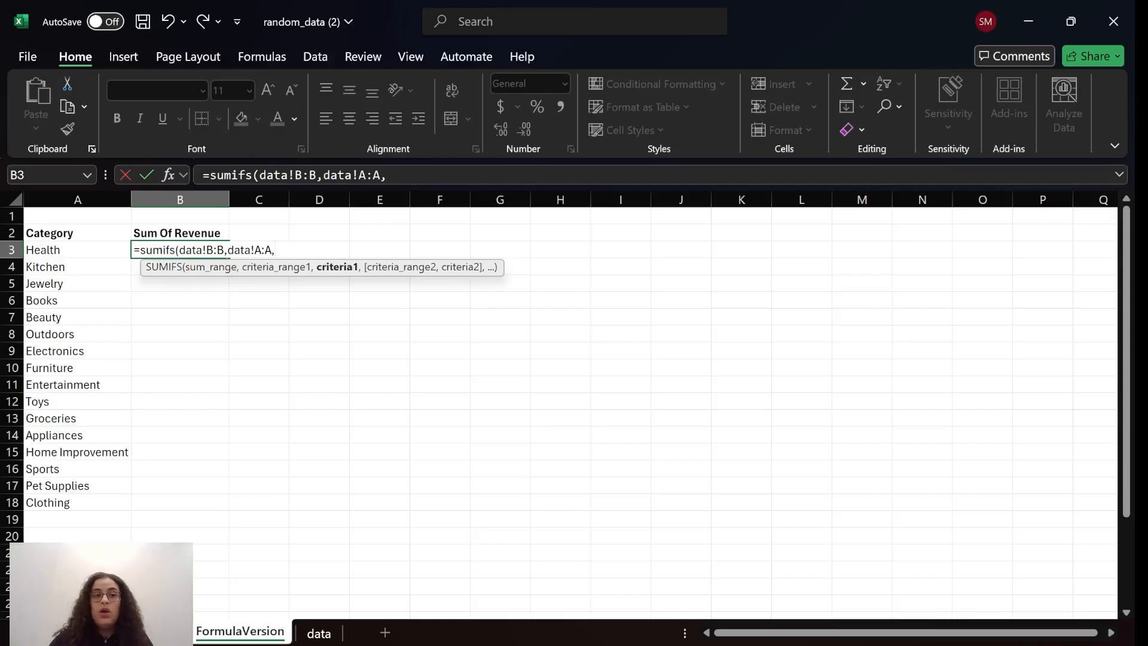
Use category cell A3 as the criterion without its sheet prefix and close the formula as =sumifs(data!B:B,data!A:A,A3)
left_click(58, 250)
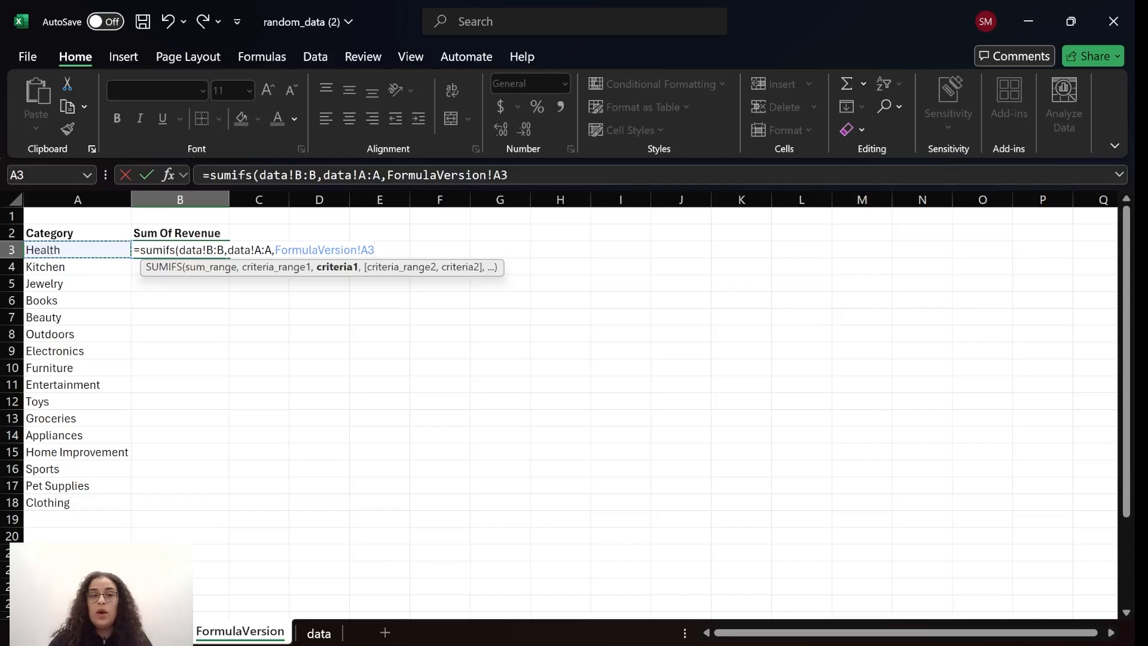
left_click_drag(179, 250, 266, 250)
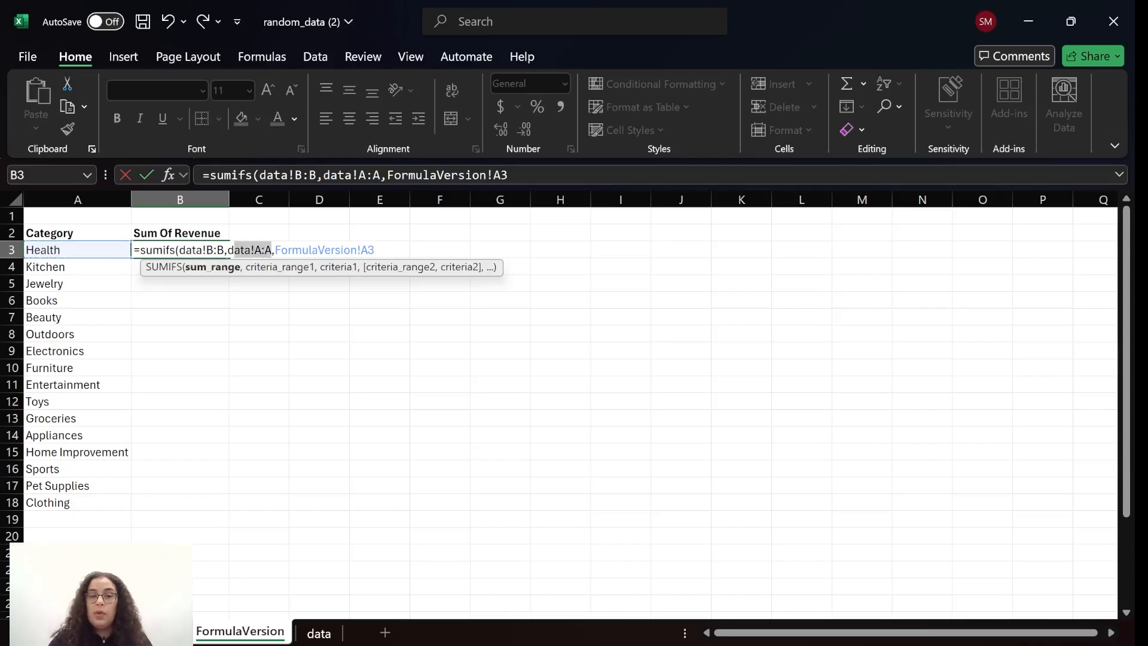
left_click(374, 250)
left_click_drag(374, 250, 361, 250)
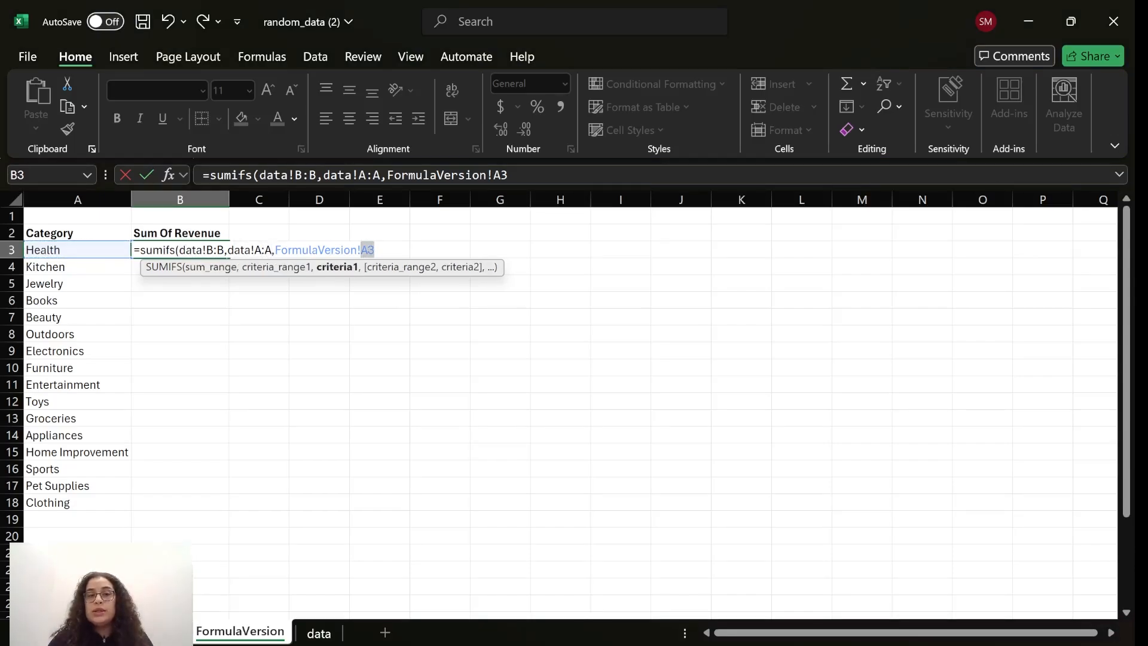
left_click_drag(281, 250, 350, 250)
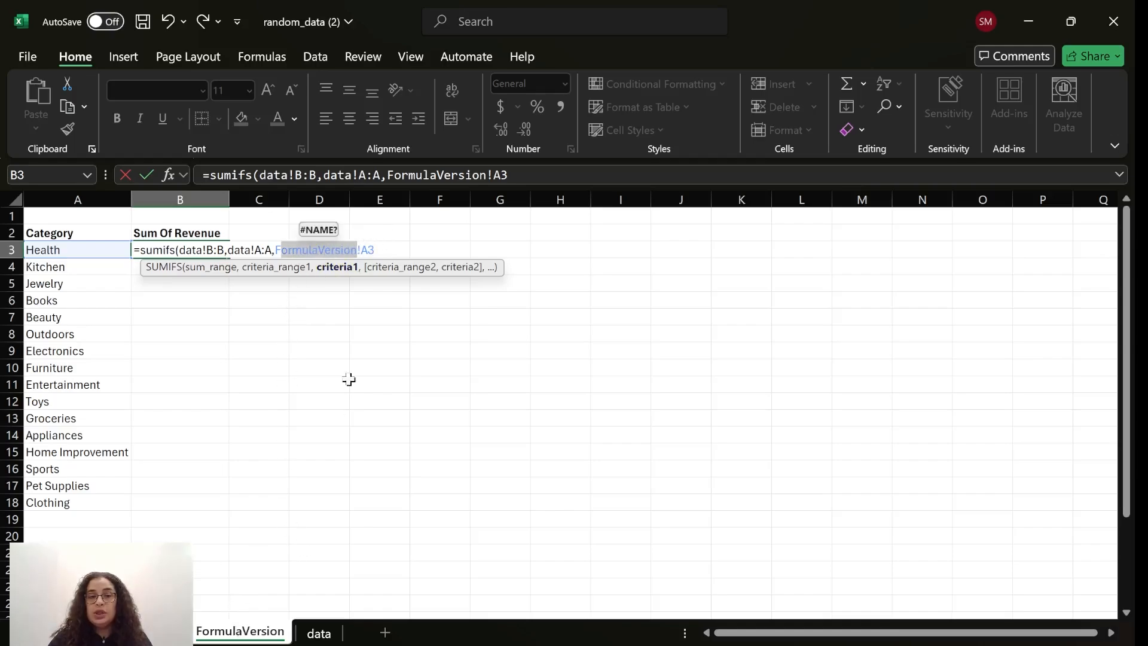
left_click_drag(275, 250, 351, 250)
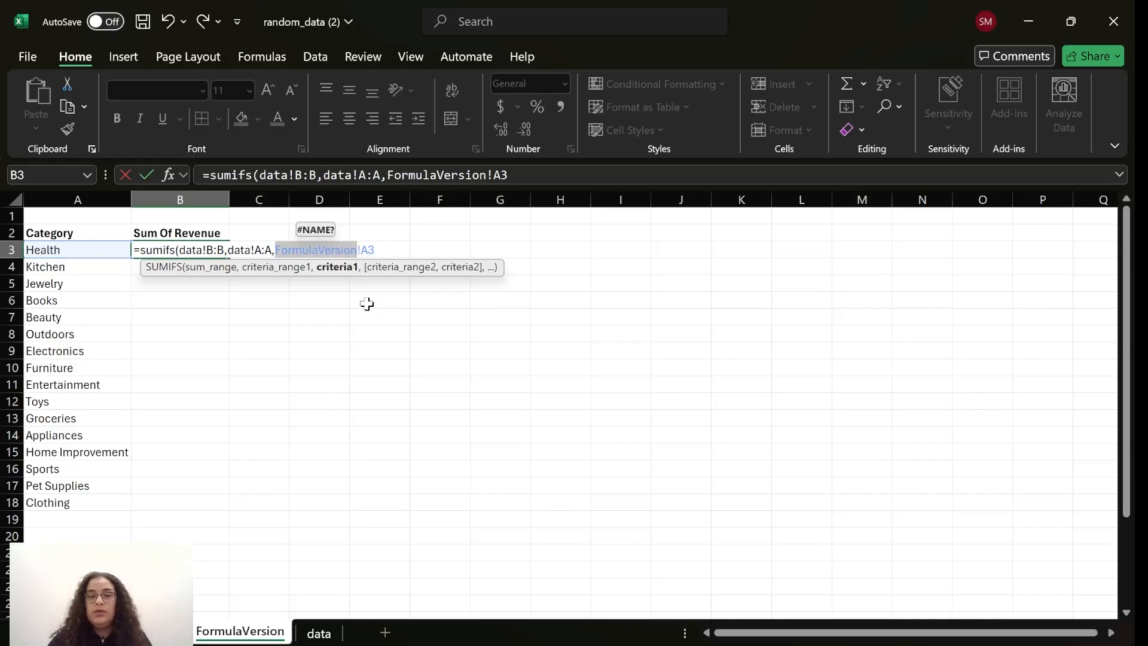
key("BackSpace")
key("Delete")
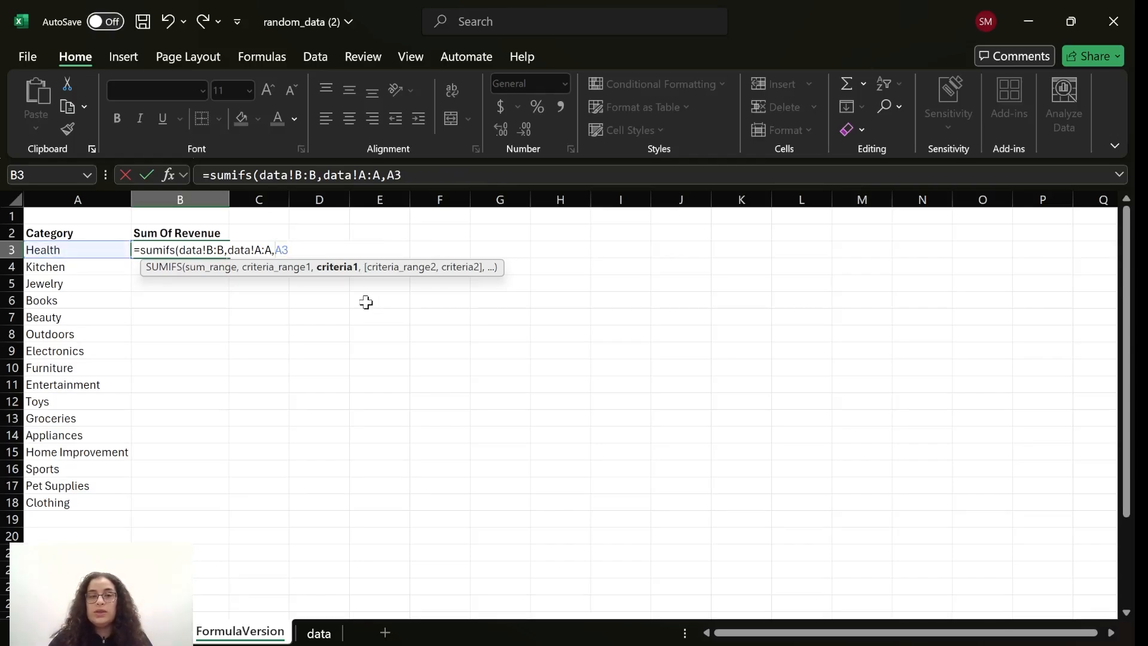
type(")")
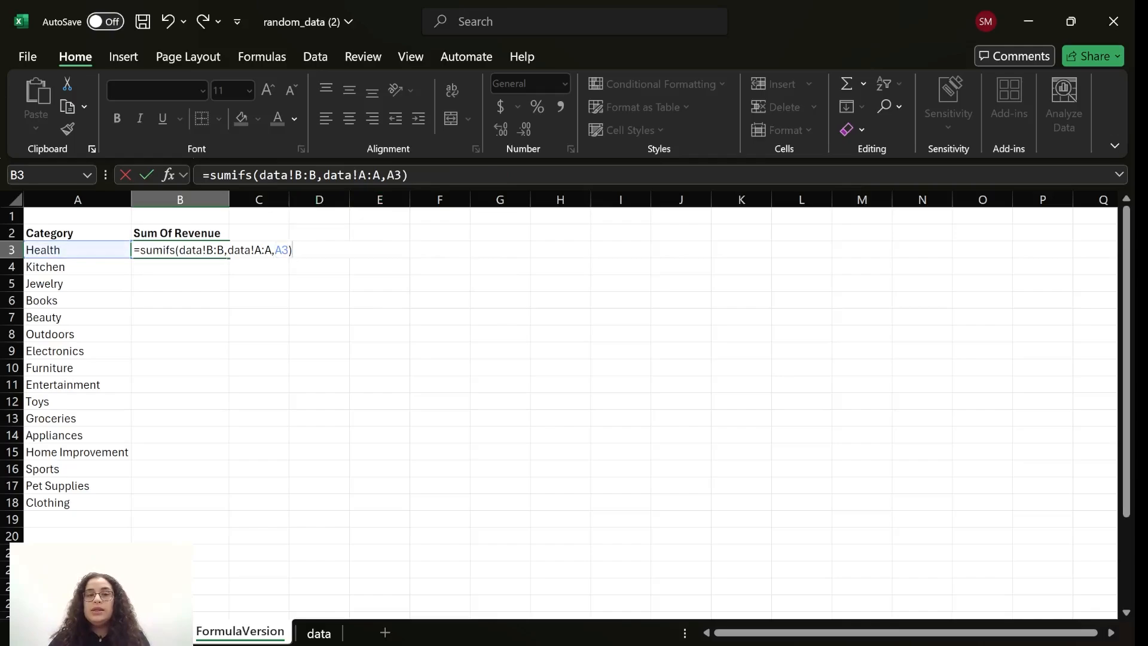
Confirm the SUMIFS formula in B3 and highlight the pivot table's Health row in light orange to compare the revenue
key("Return")
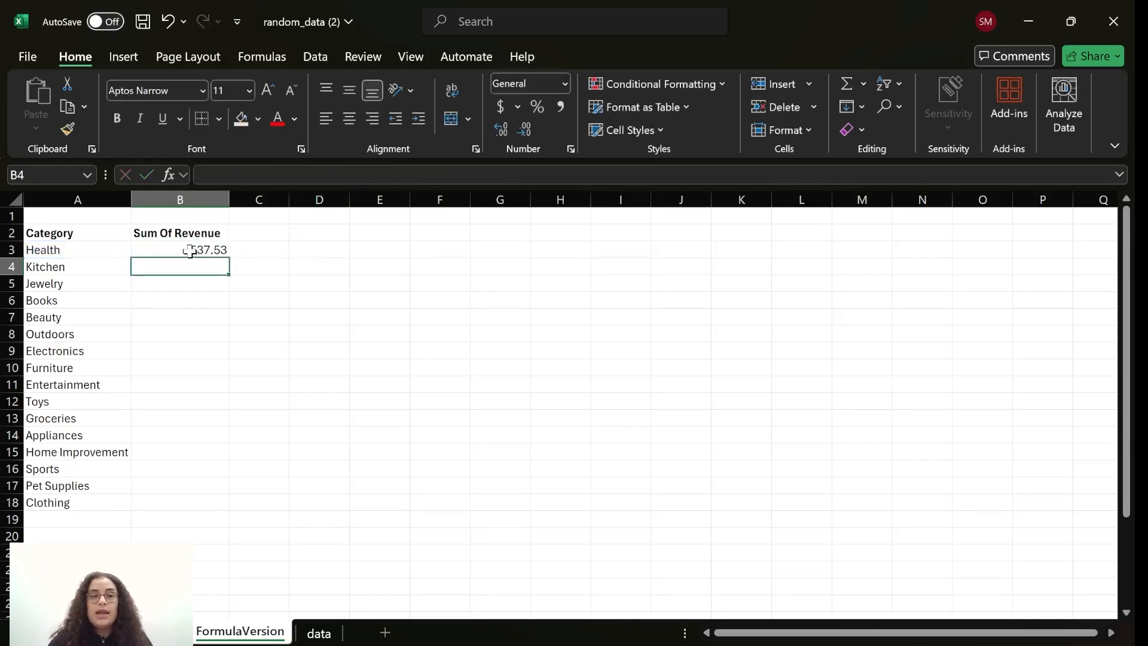
left_click_drag(197, 248, 90, 251)
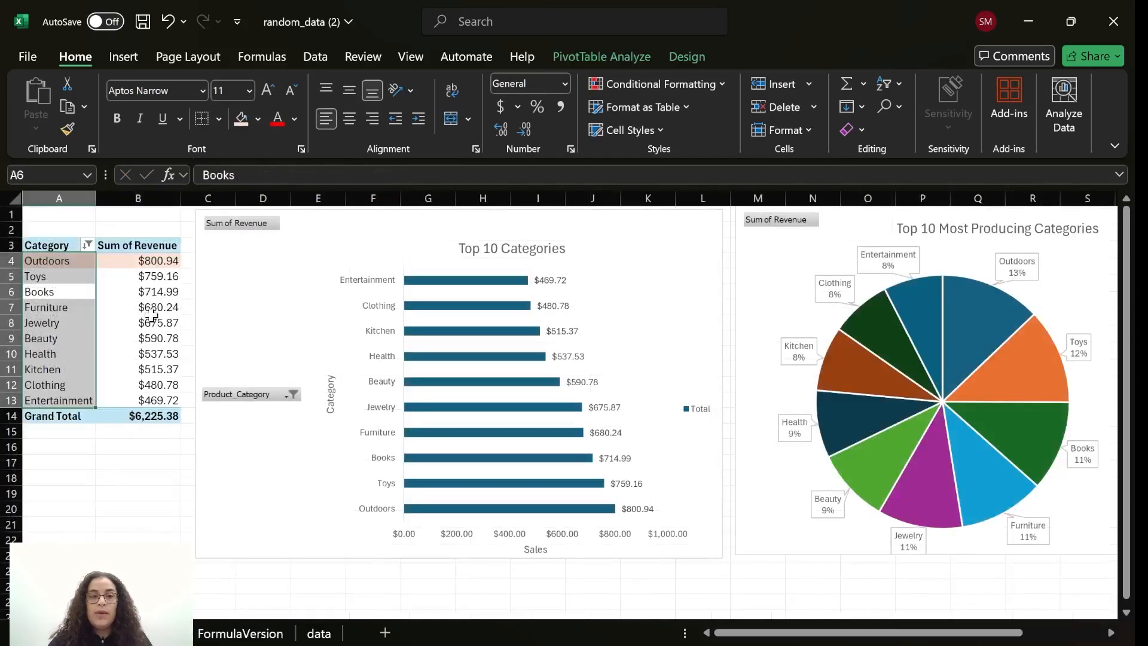
left_click_drag(152, 316, 115, 280)
left_click_drag(147, 354, 63, 352)
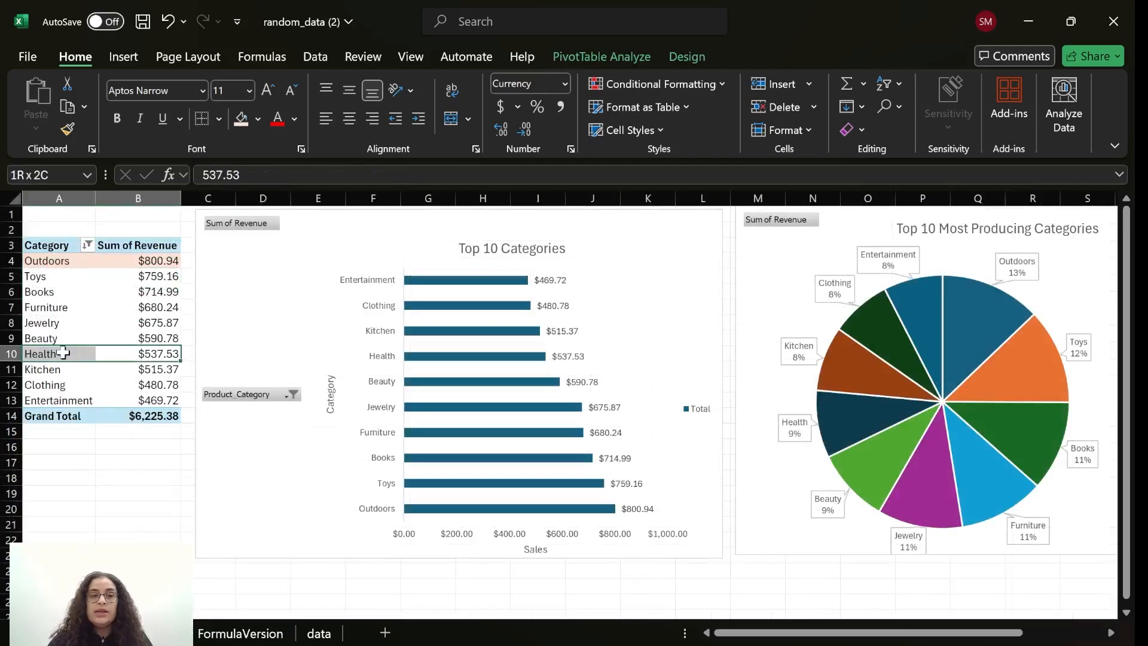
left_click(243, 121)
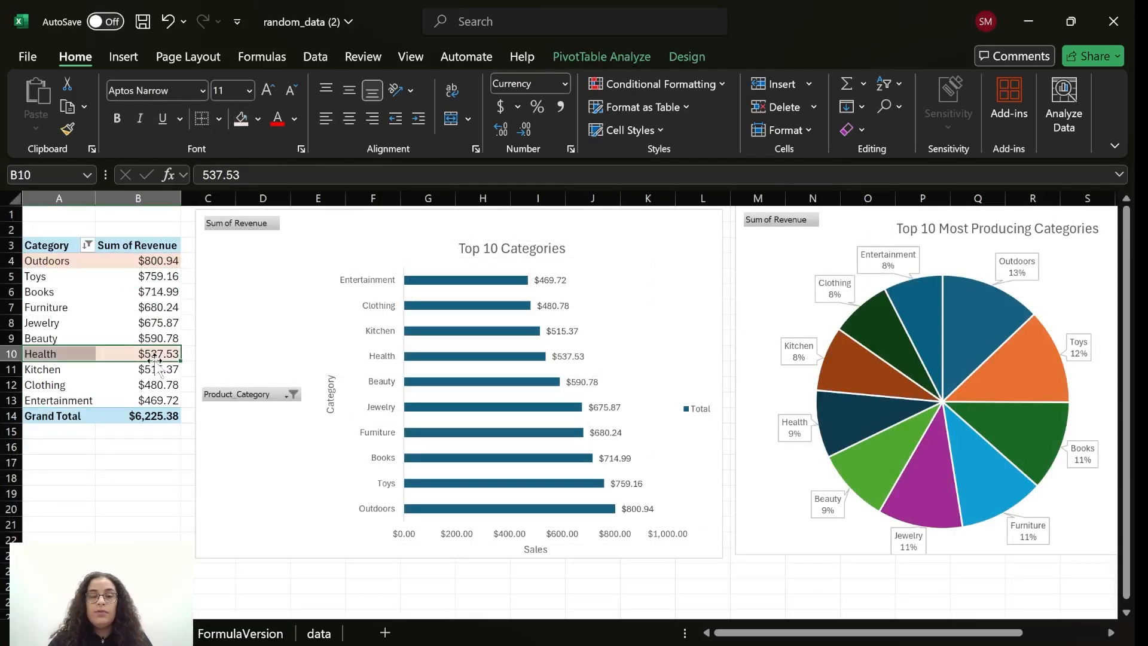
left_click(166, 322)
left_click_drag(85, 354, 147, 354)
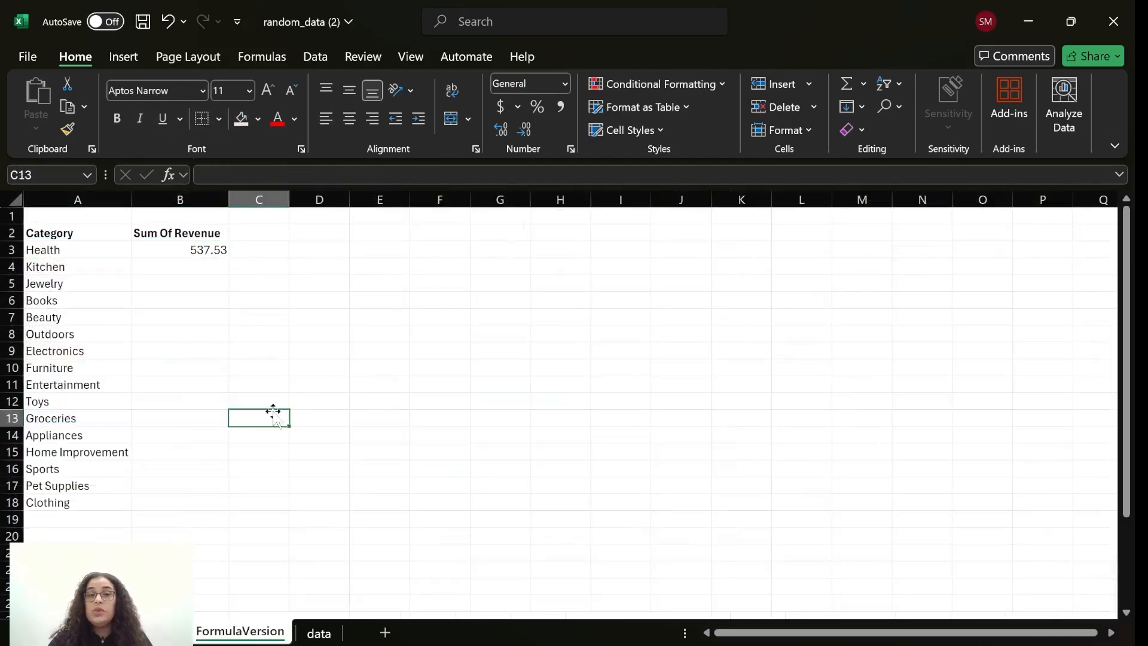
Copy the B3 formula down to B18 and inspect the copied formulas in B4 and B6
left_click(203, 250)
left_click_drag(227, 257, 231, 505)
left_click(259, 300)
double_click(197, 267)
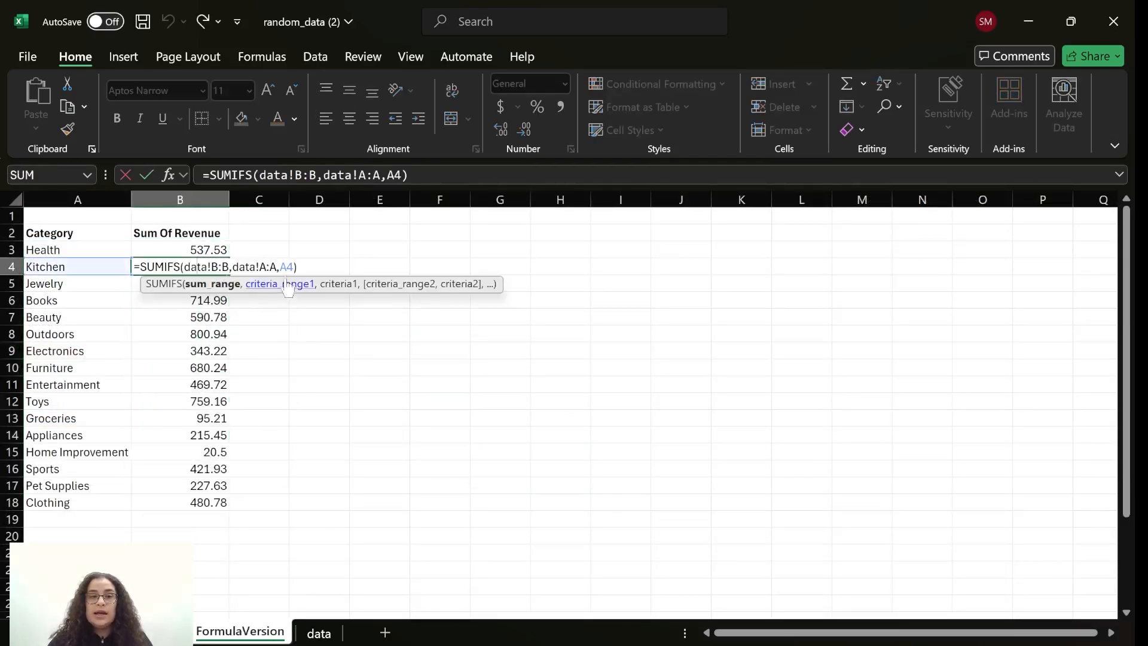
double_click(206, 299)
left_click(269, 284)
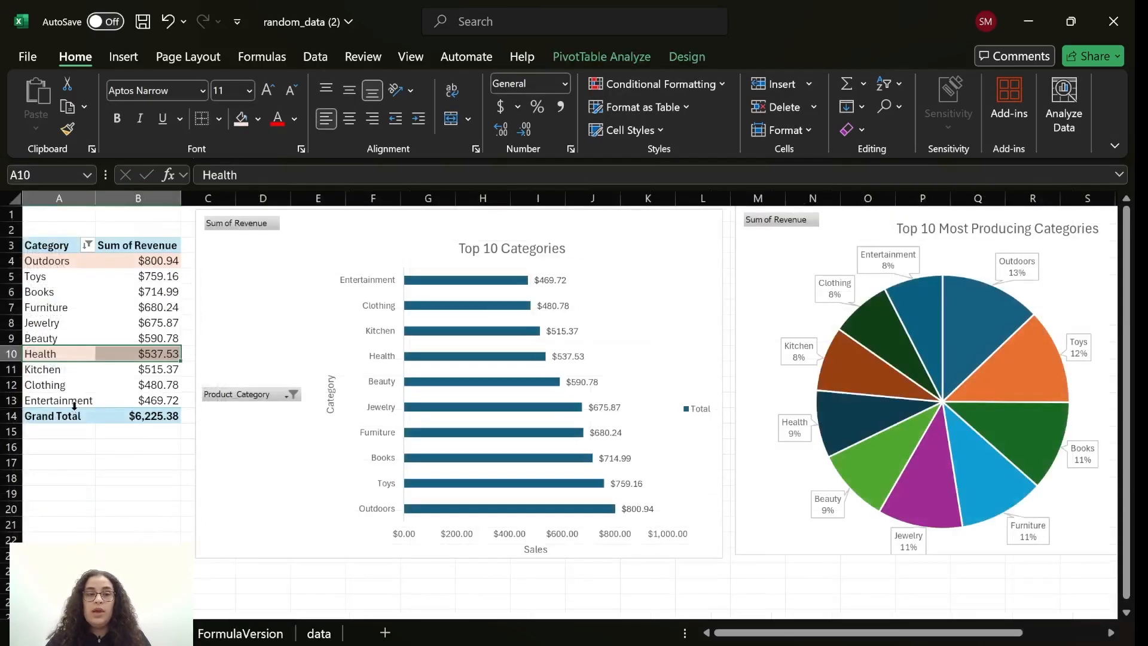
Following the pivot table's total row, enter Grand Total in A19 of FormulaVersion and sum B3:B18 in B19
left_click_drag(52, 416, 153, 415)
left_click(253, 634)
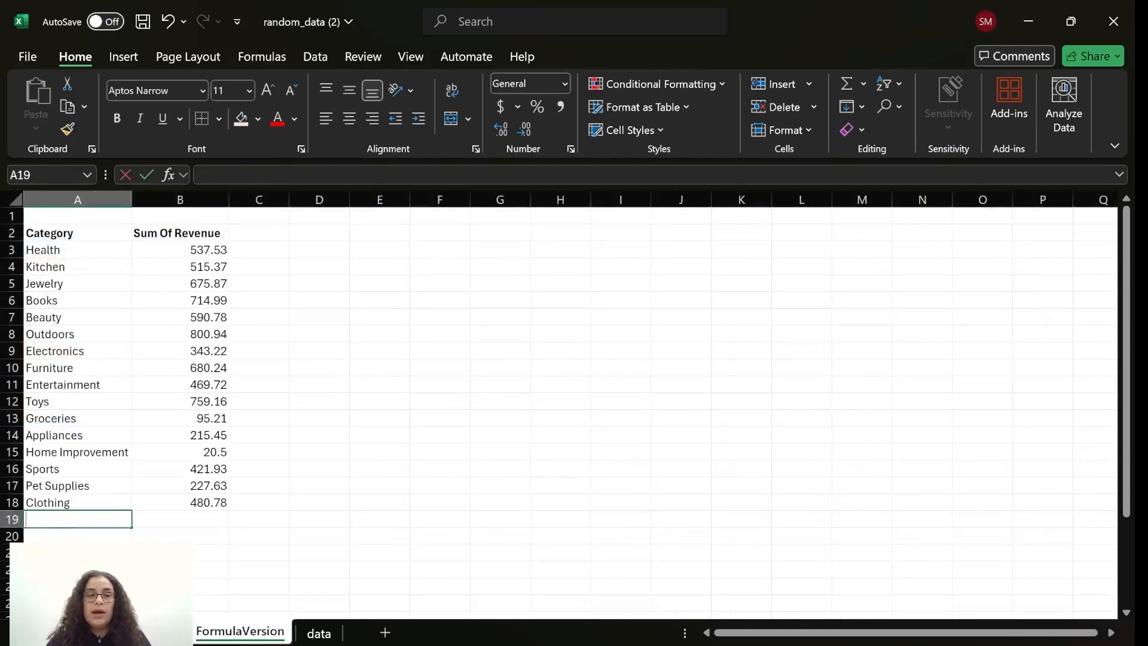
type("Grand Total")
left_click(203, 519)
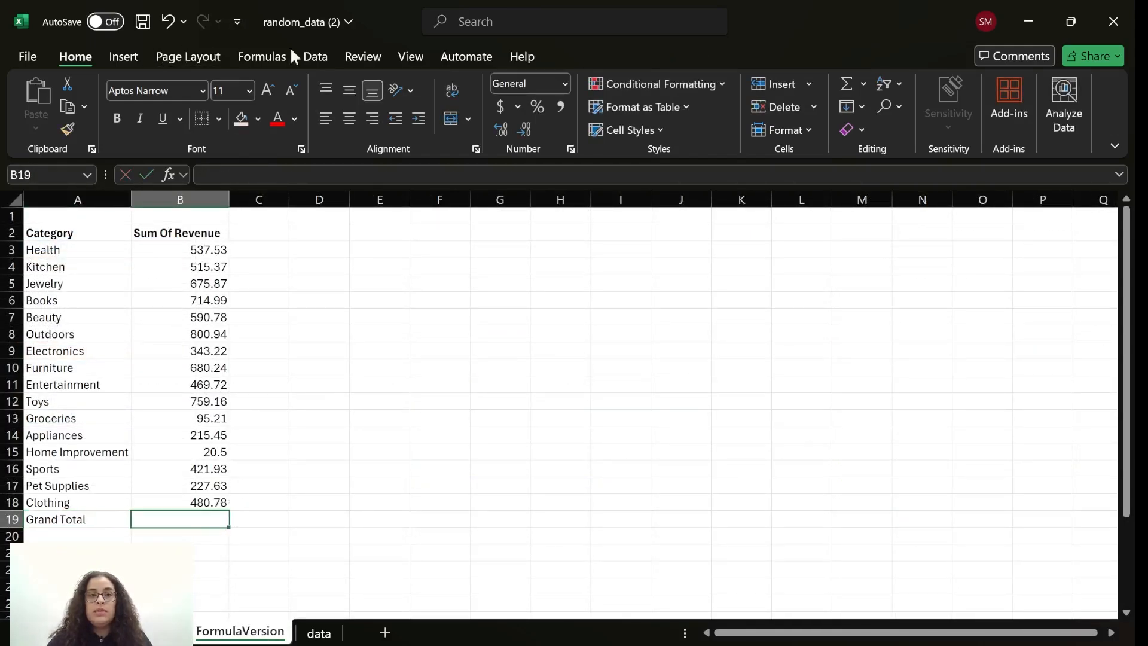
left_click(266, 56)
left_click(97, 90)
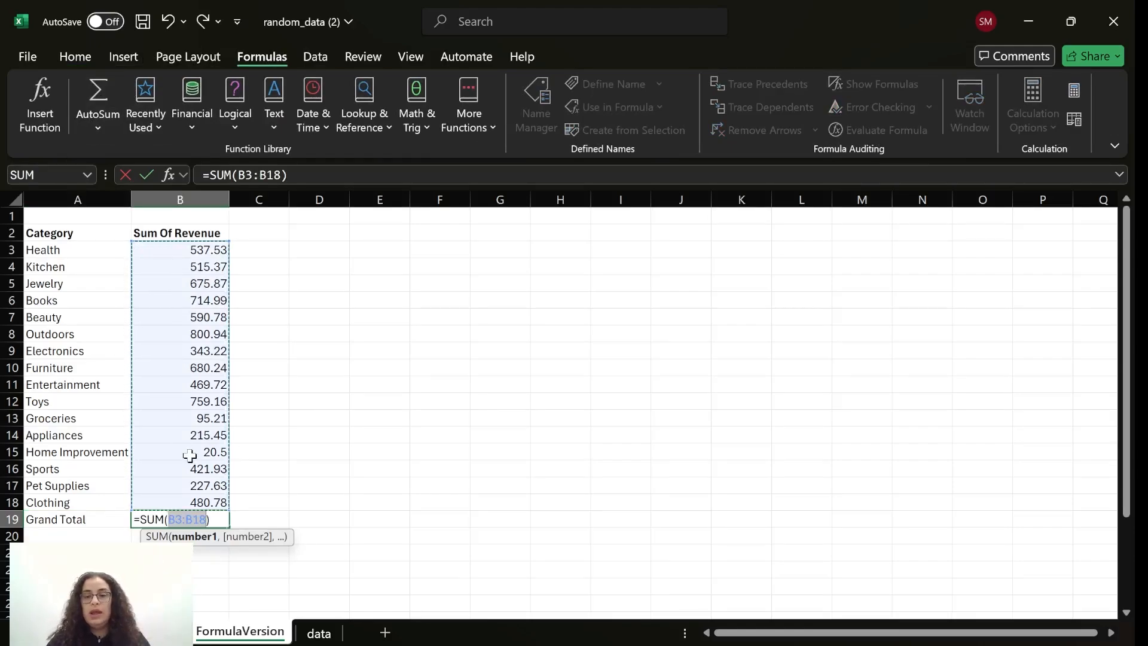
key("Return")
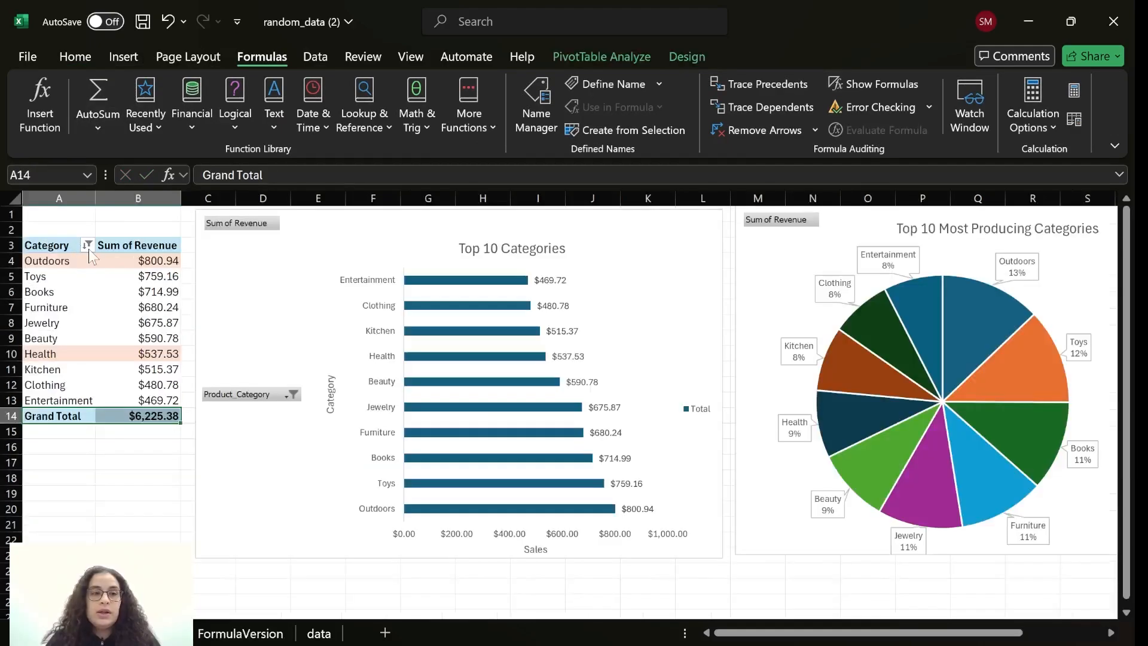
Clear the Product_Category filter from the pivot table and compare its grand total with the one on FormulaVersion
left_click(87, 244)
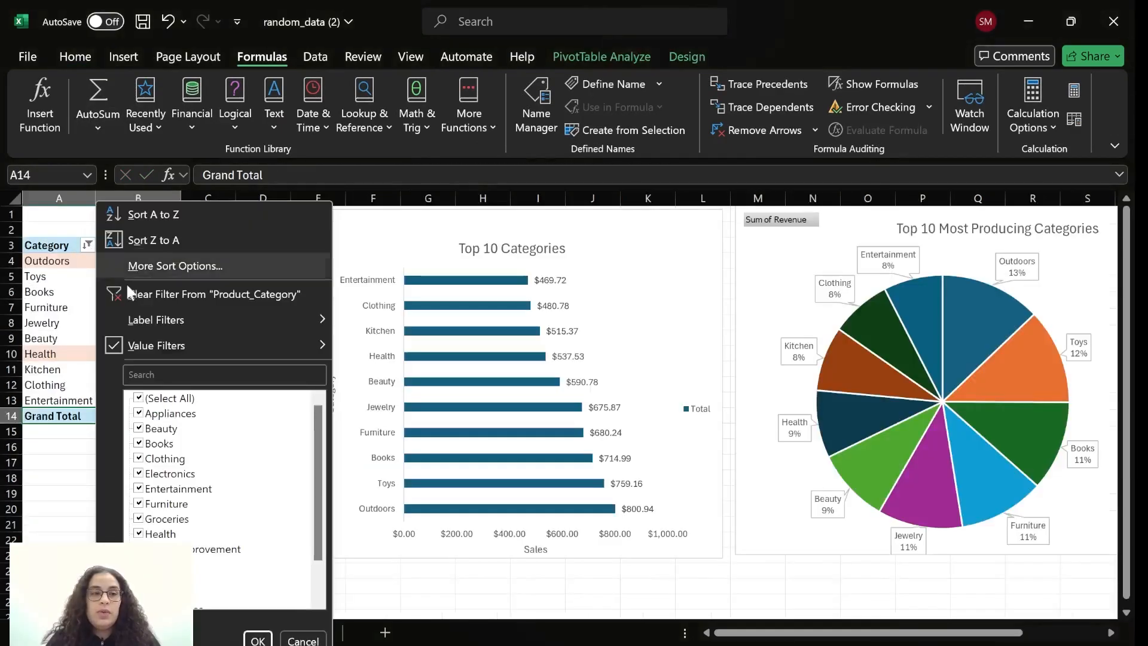
mouse_move(123, 346)
left_click(359, 346)
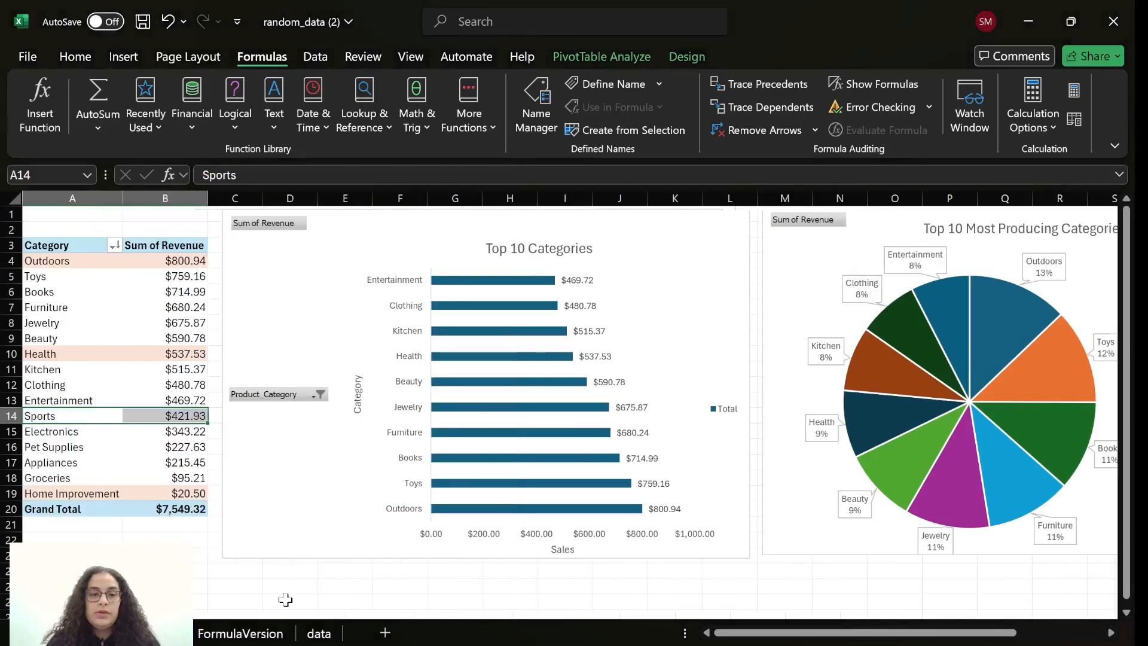
left_click(173, 513)
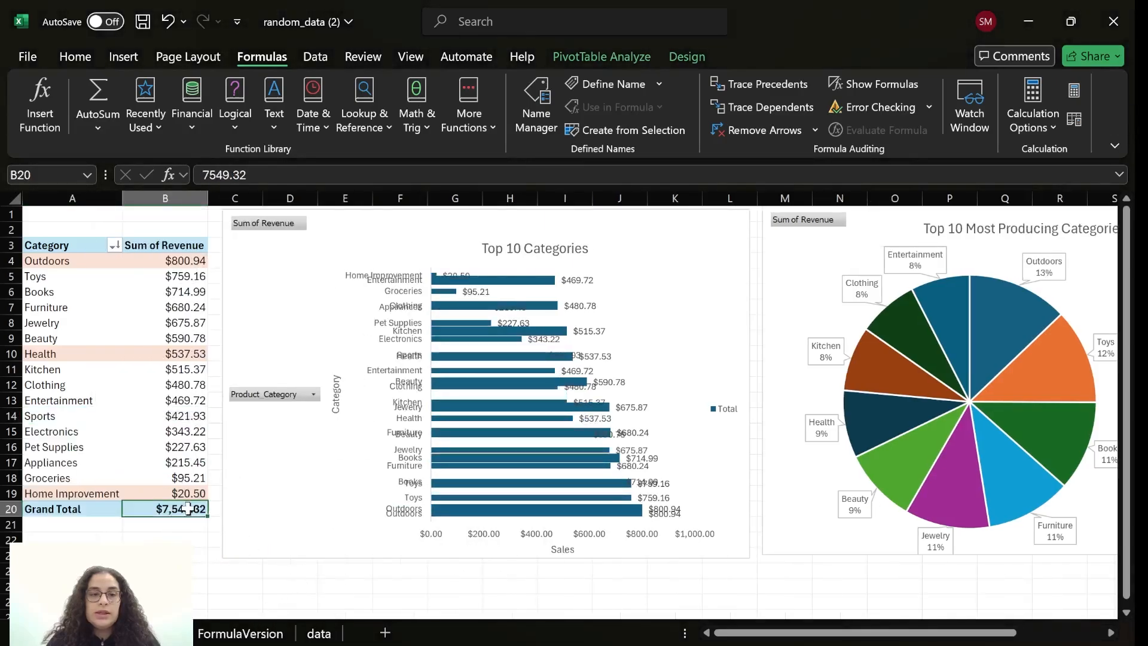
left_click(254, 632)
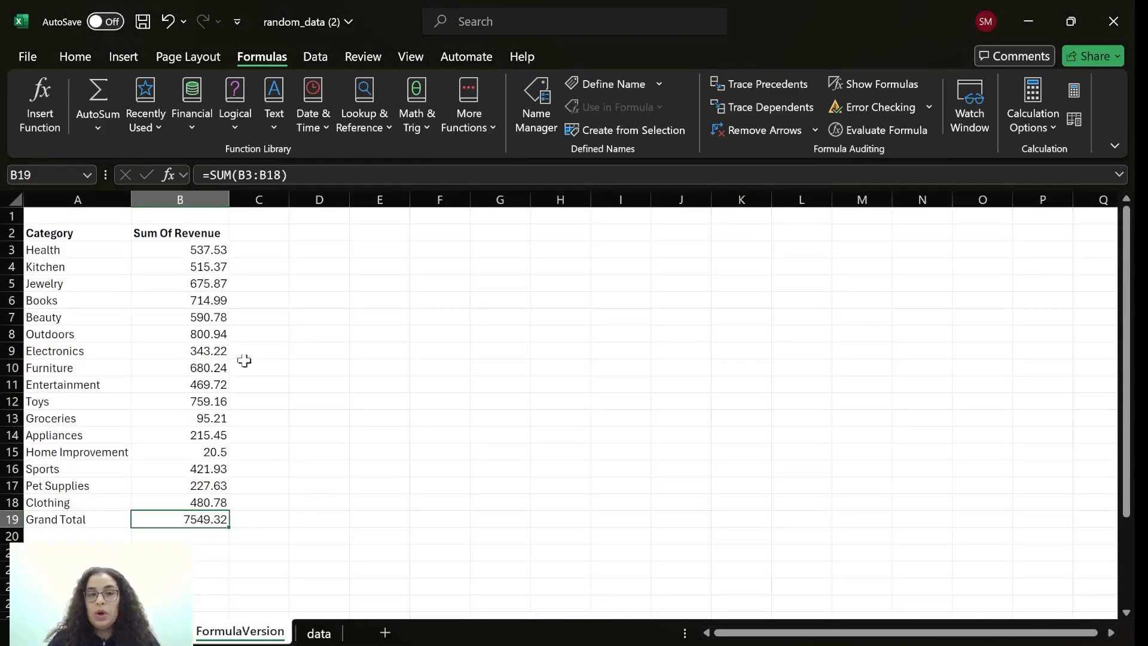
Format the revenue values and grand total in B3:B19 as Currency
left_click_drag(198, 250, 215, 506)
right_click(210, 508)
left_click(251, 546)
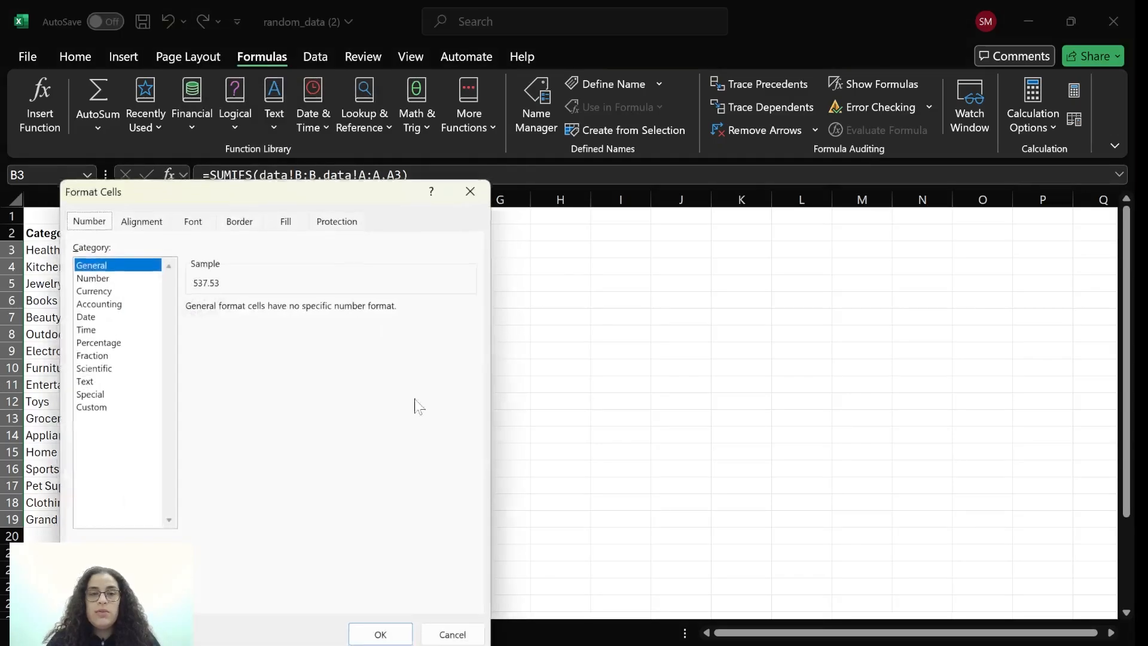
left_click(94, 291)
left_click(380, 634)
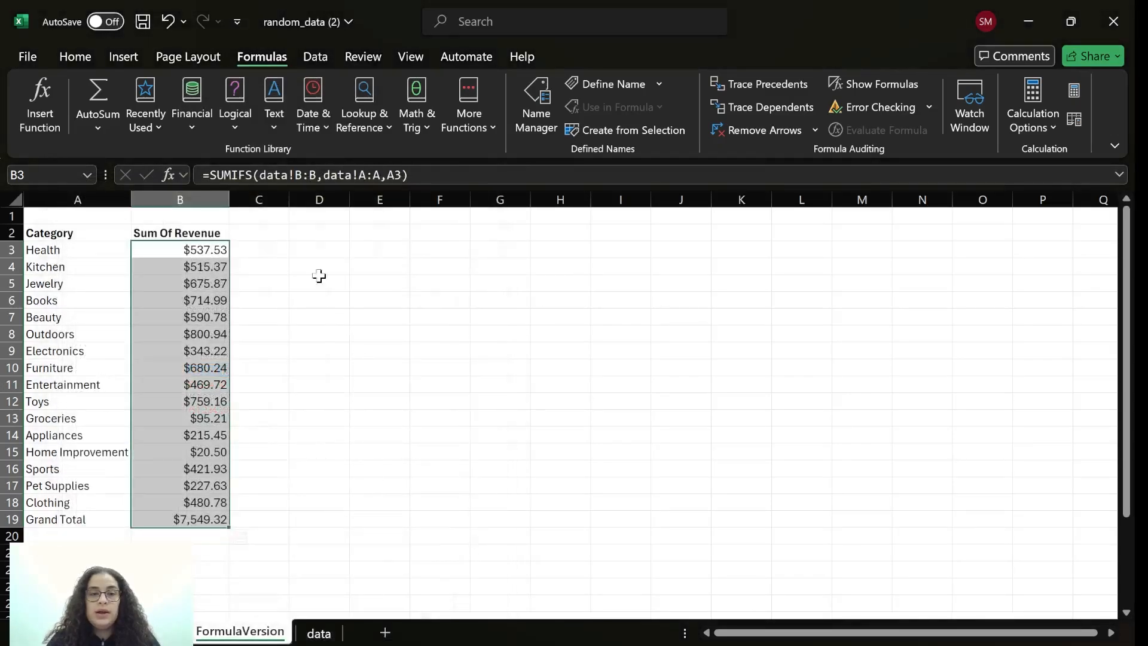
left_click(318, 276)
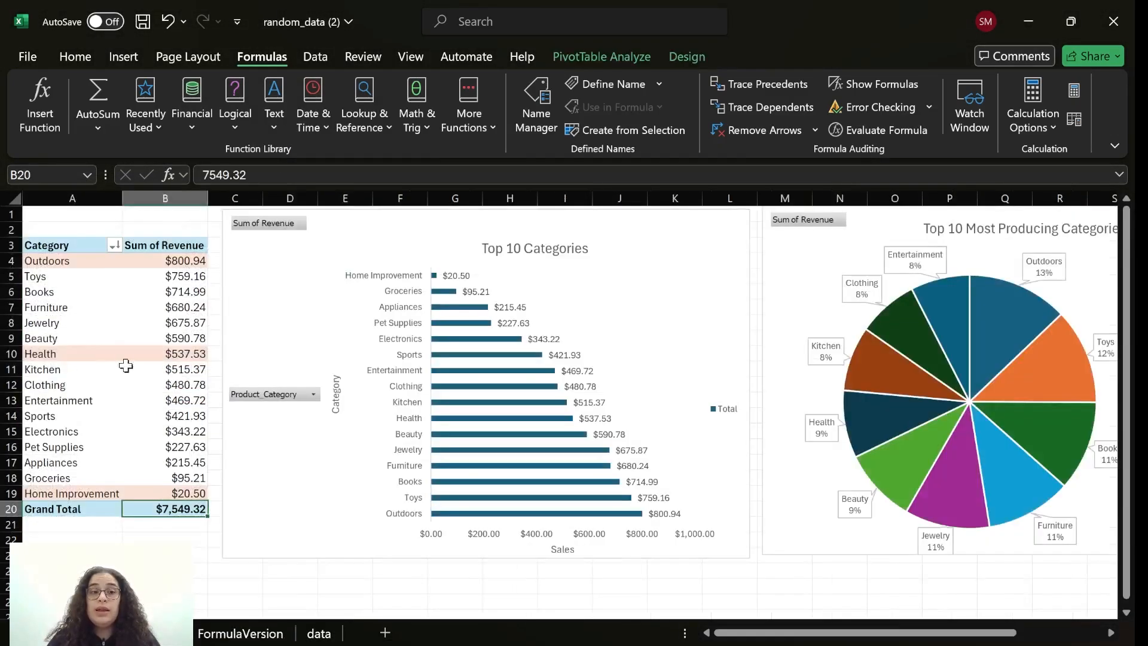
Format A2:B18 on FormulaVersion as a table with headers, using the light style with a solid orange header
left_click(236, 634)
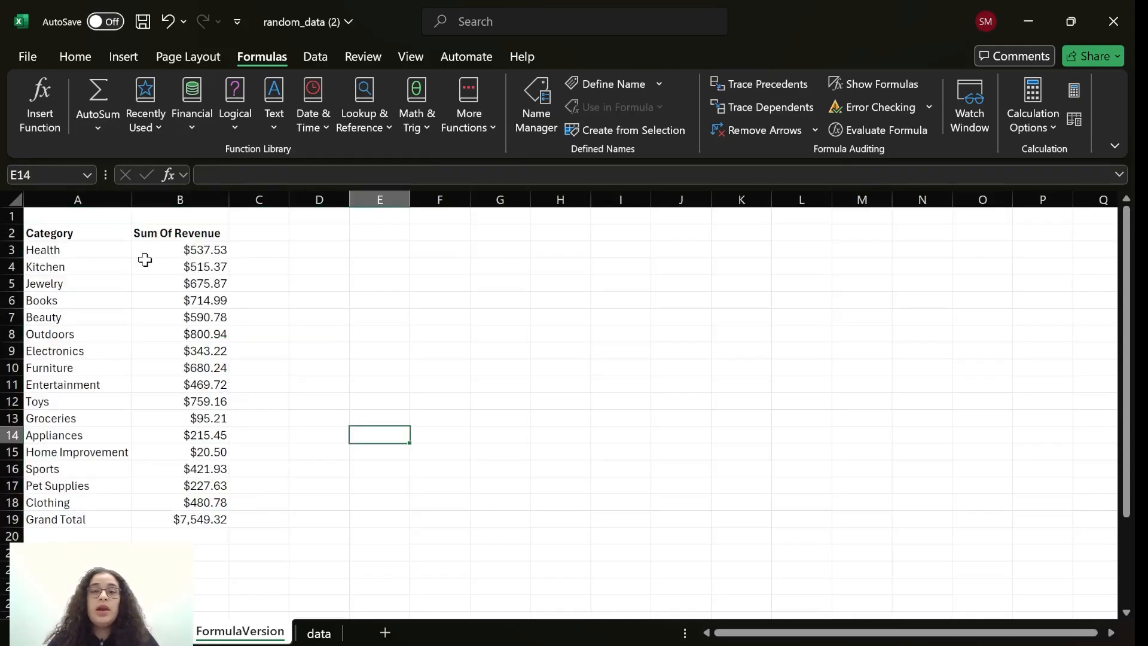
left_click_drag(96, 235, 214, 499)
left_click(87, 59)
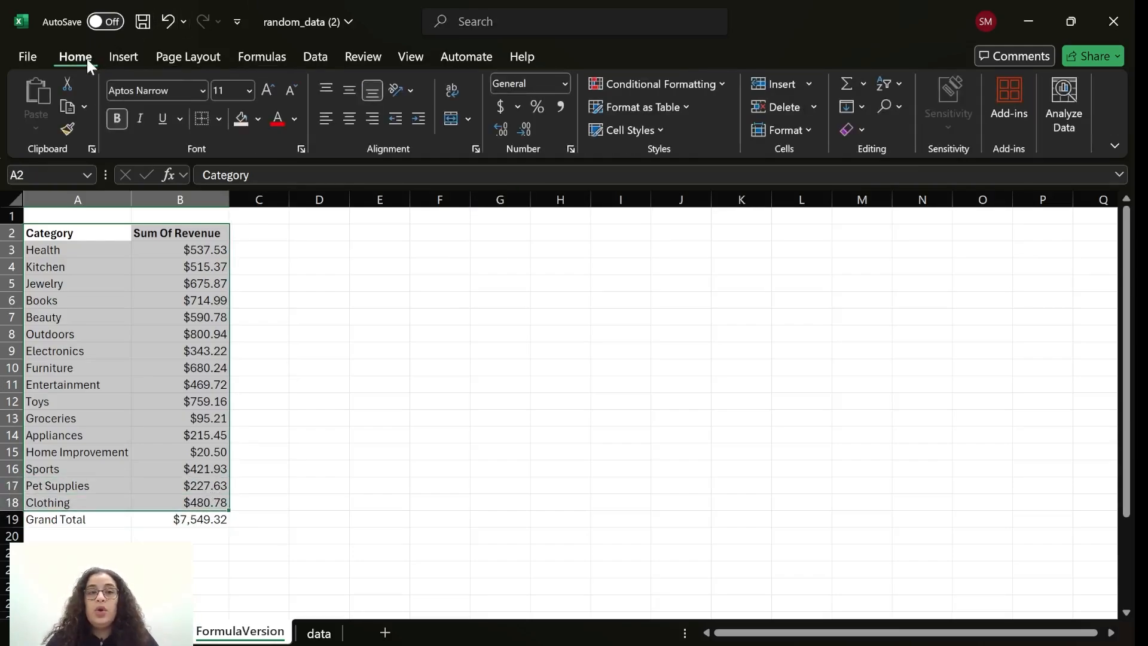
left_click(638, 105)
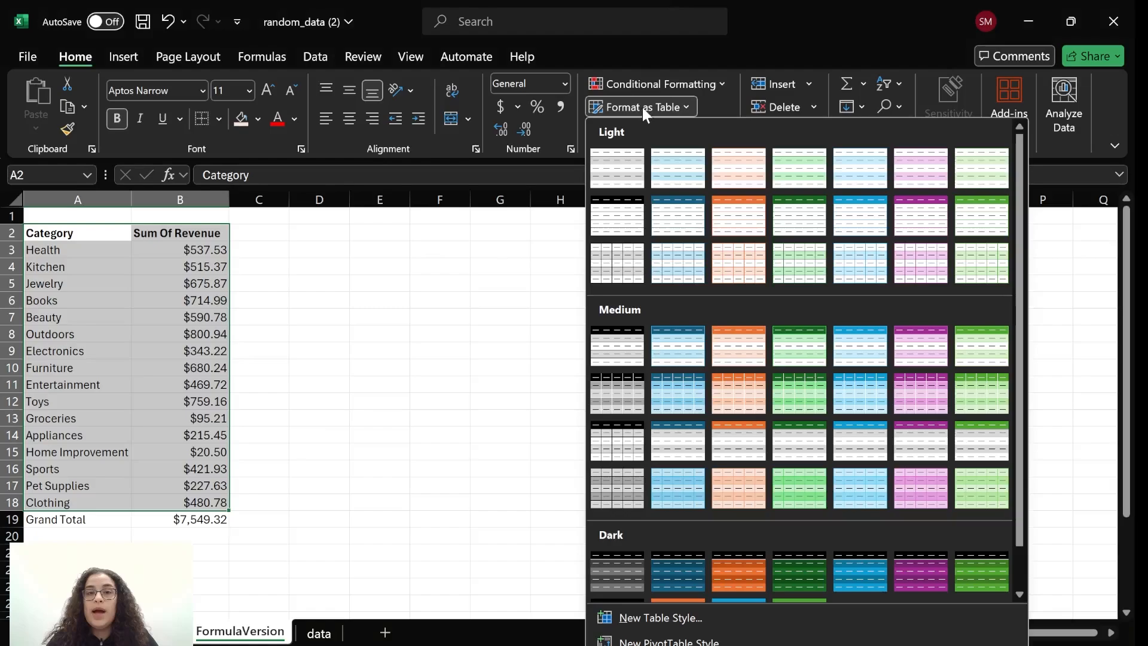
left_click(747, 214)
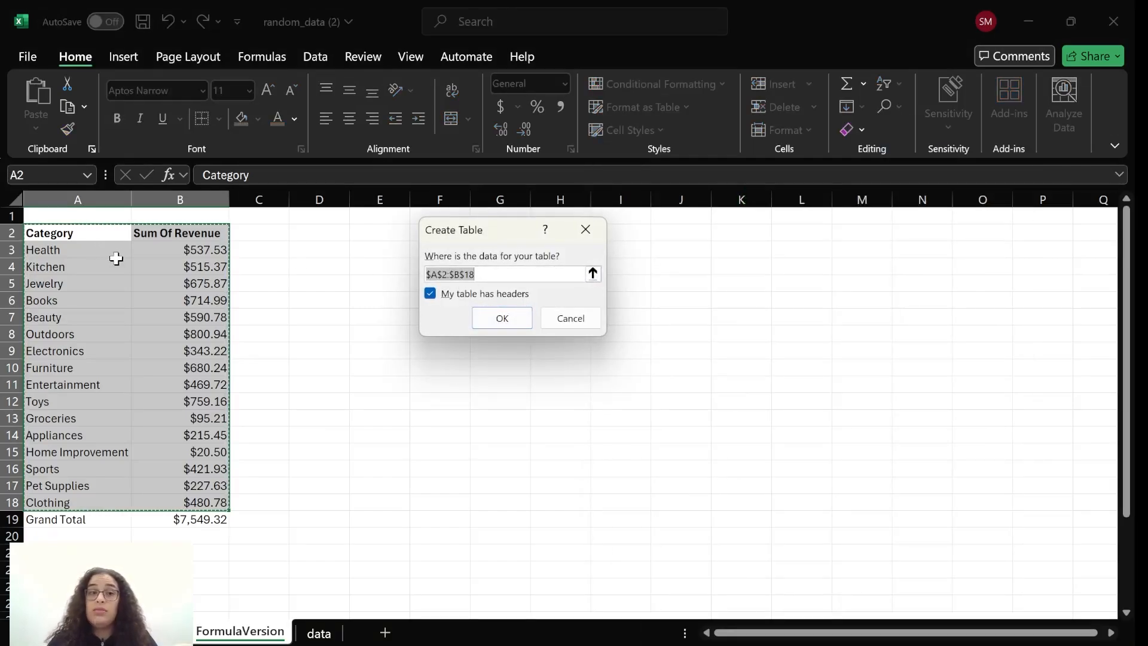
left_click(478, 318)
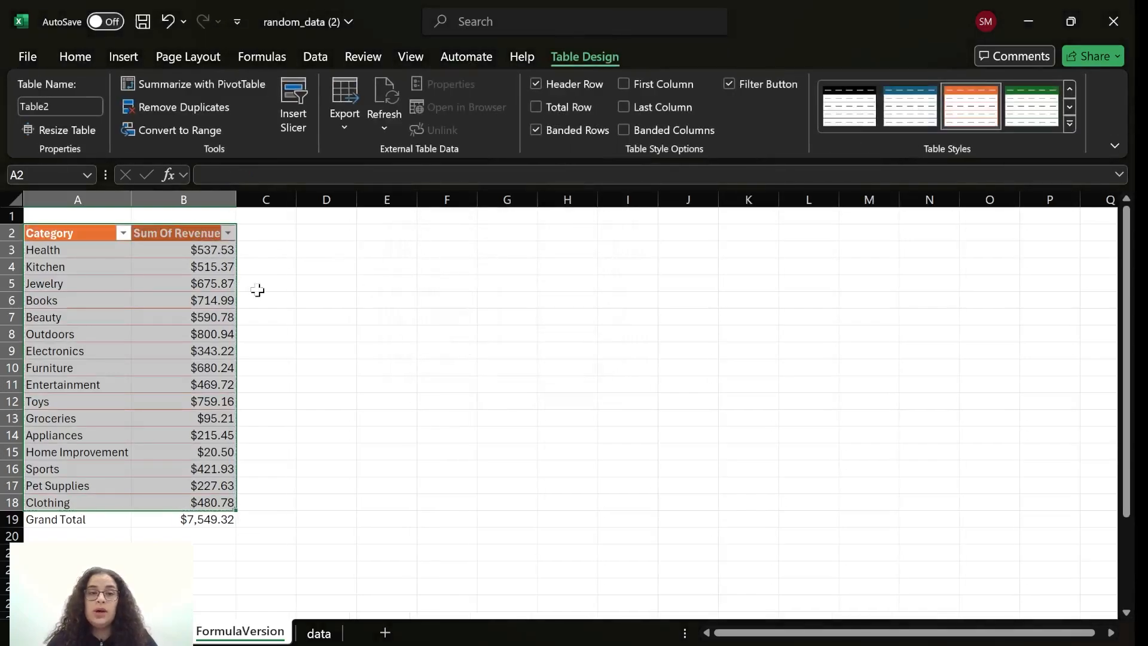
left_click(326, 283)
left_click_drag(70, 232, 195, 500)
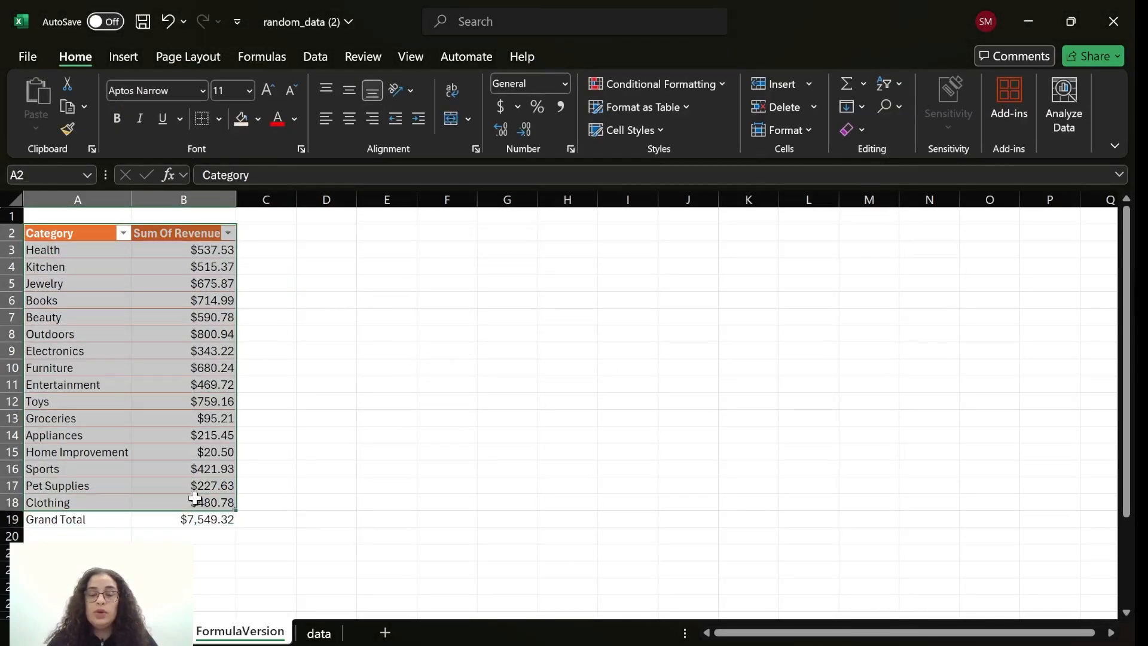
left_click(327, 385)
Filter the table's Category column to Beauty only and compare the Beauty revenue with the grand total
left_click(122, 233)
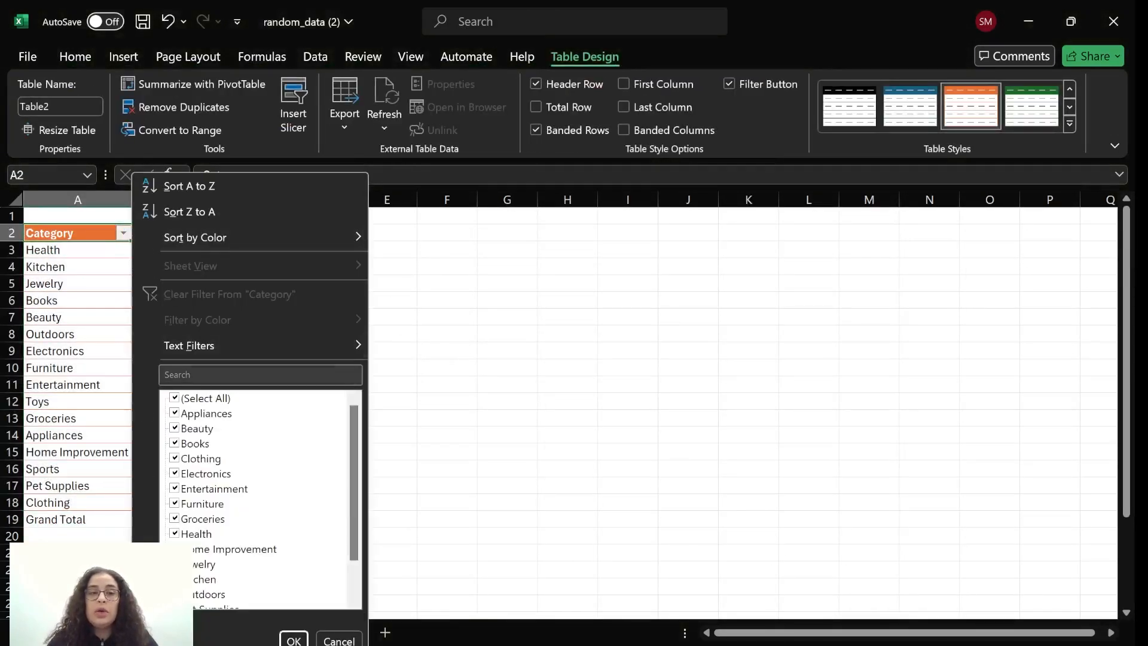
left_click(175, 398)
left_click(174, 428)
left_click(293, 641)
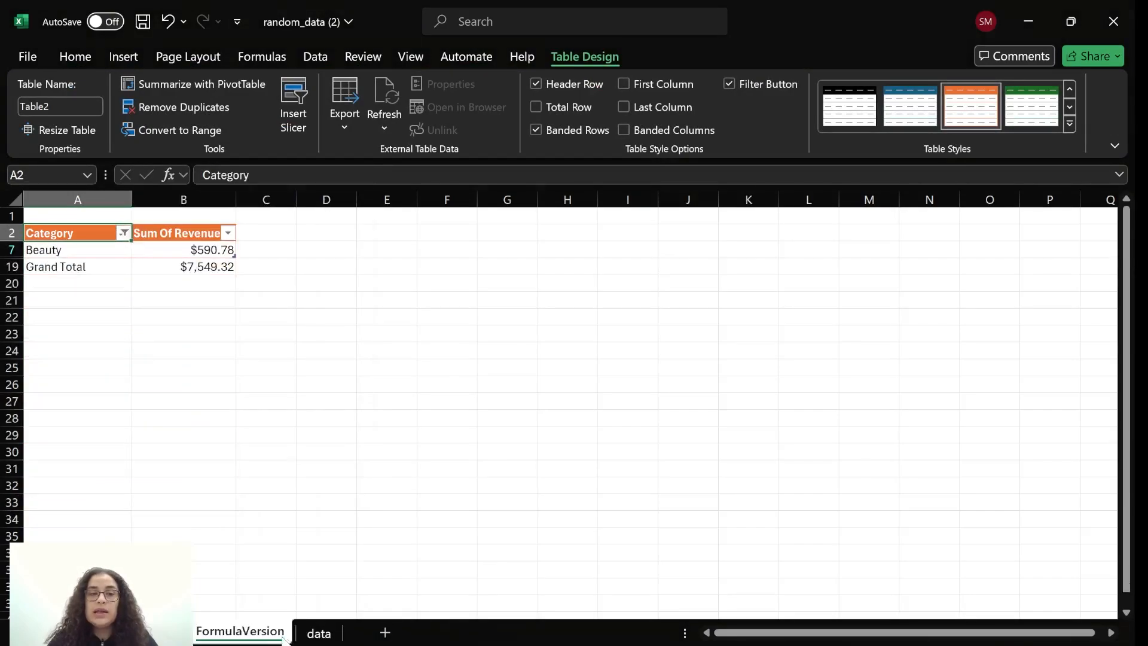
left_click(330, 281)
left_click_drag(180, 266, 94, 266)
left_click(213, 250)
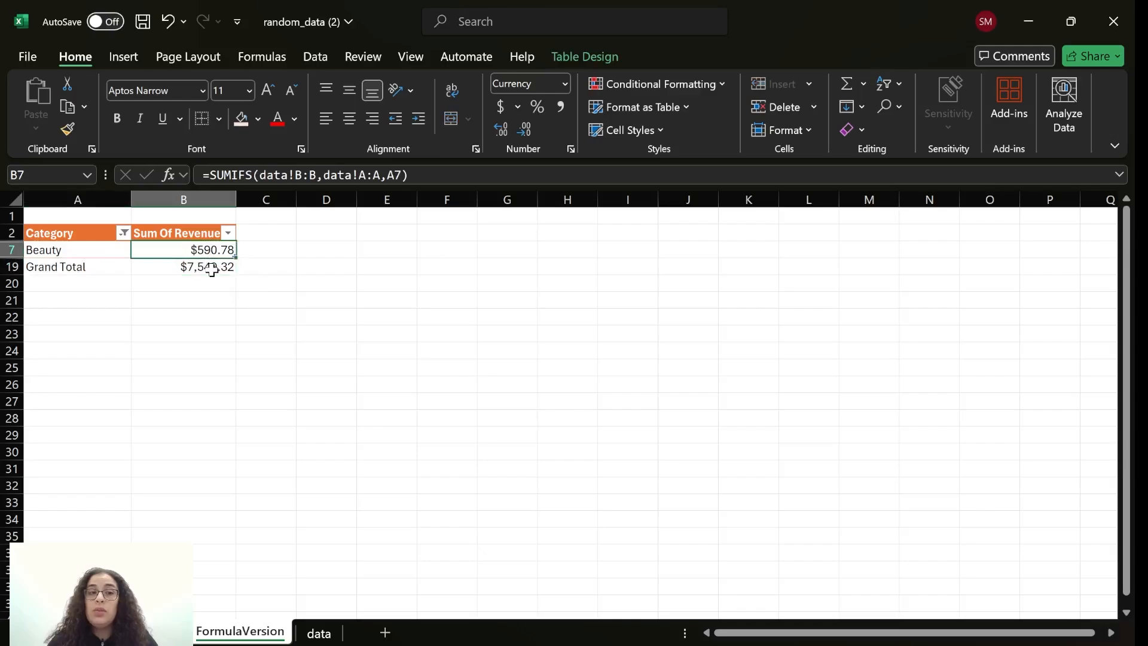
Replace the grand total in B19 with an AutoSum of the filtered table, =SUBTOTAL(109,Table2[Sum Of Revenue])
left_click(171, 267)
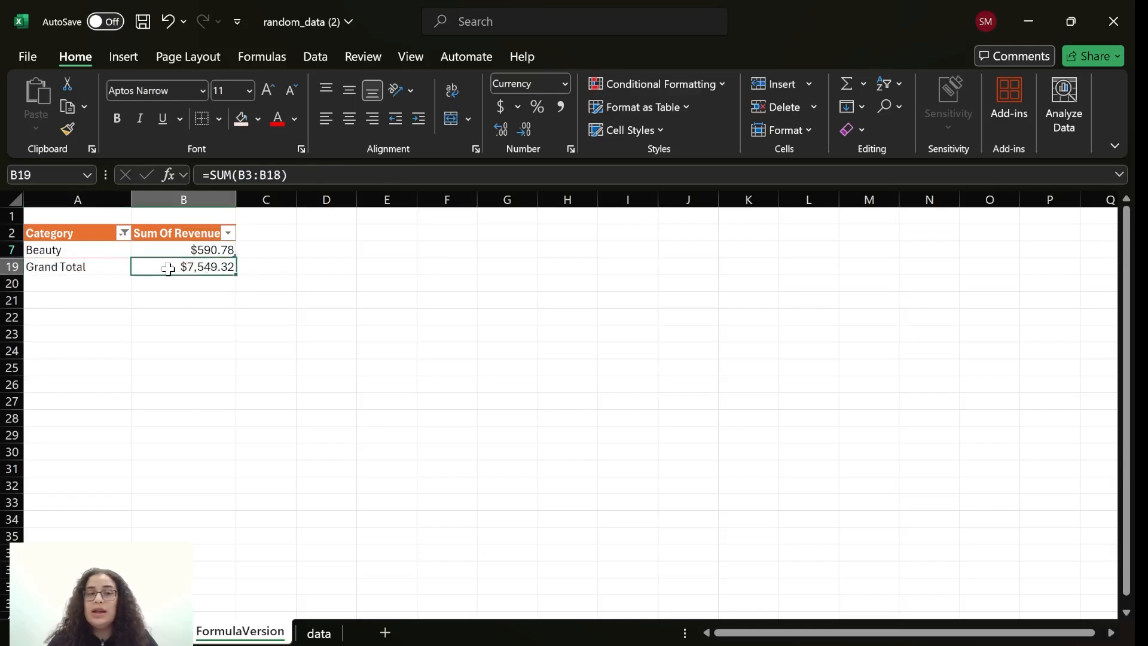
left_click(262, 56)
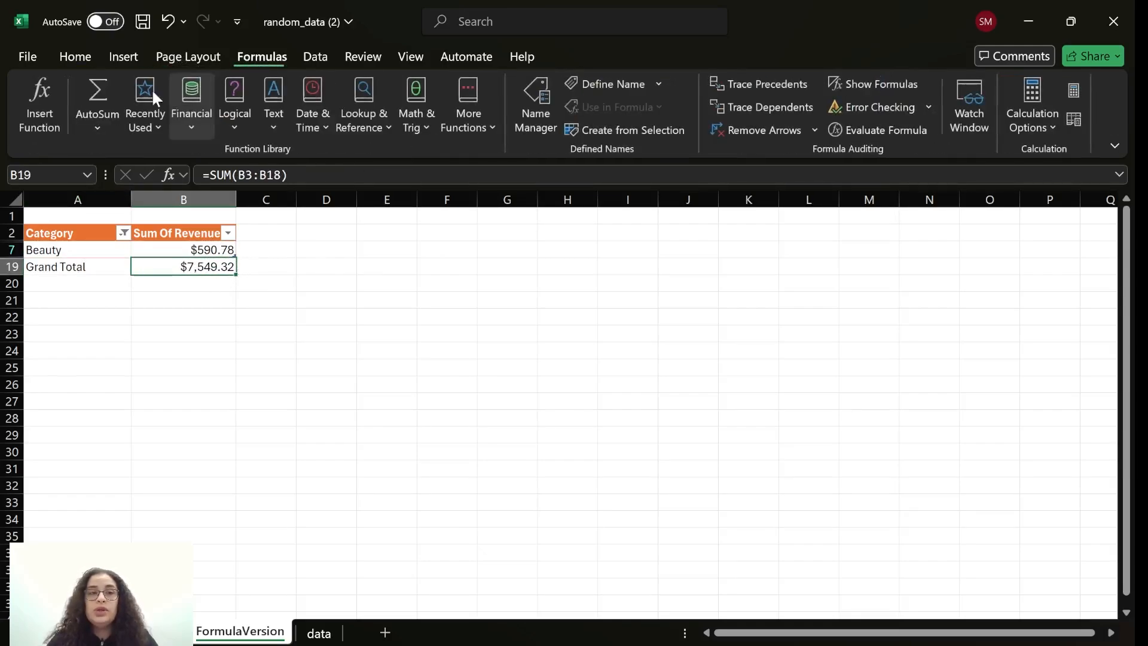
left_click(98, 95)
left_click(98, 95)
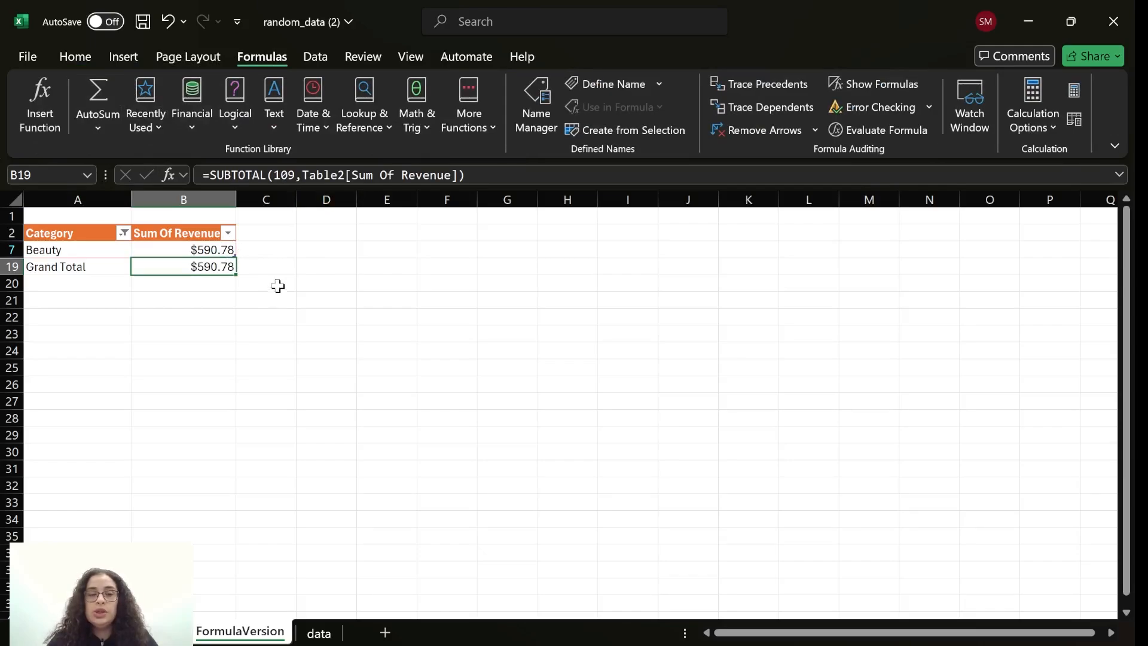
Change the Category filter to Books only and compare the Books revenue with the grand total
left_click(123, 232)
left_click(174, 398)
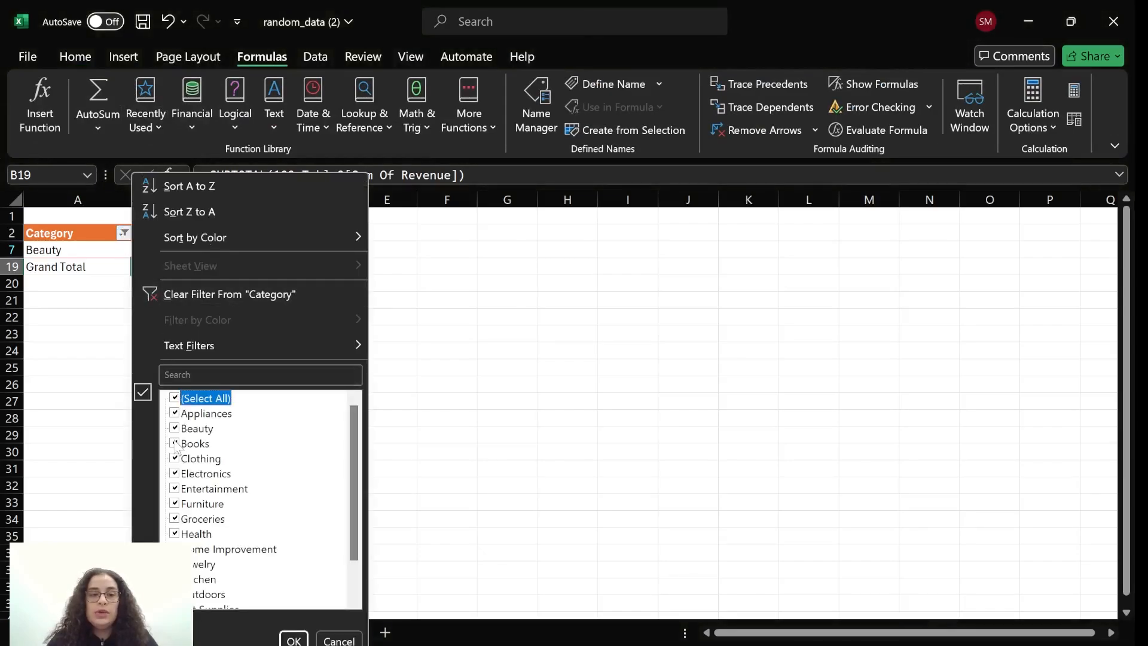
left_click(174, 443)
double_click(174, 398)
left_click(175, 443)
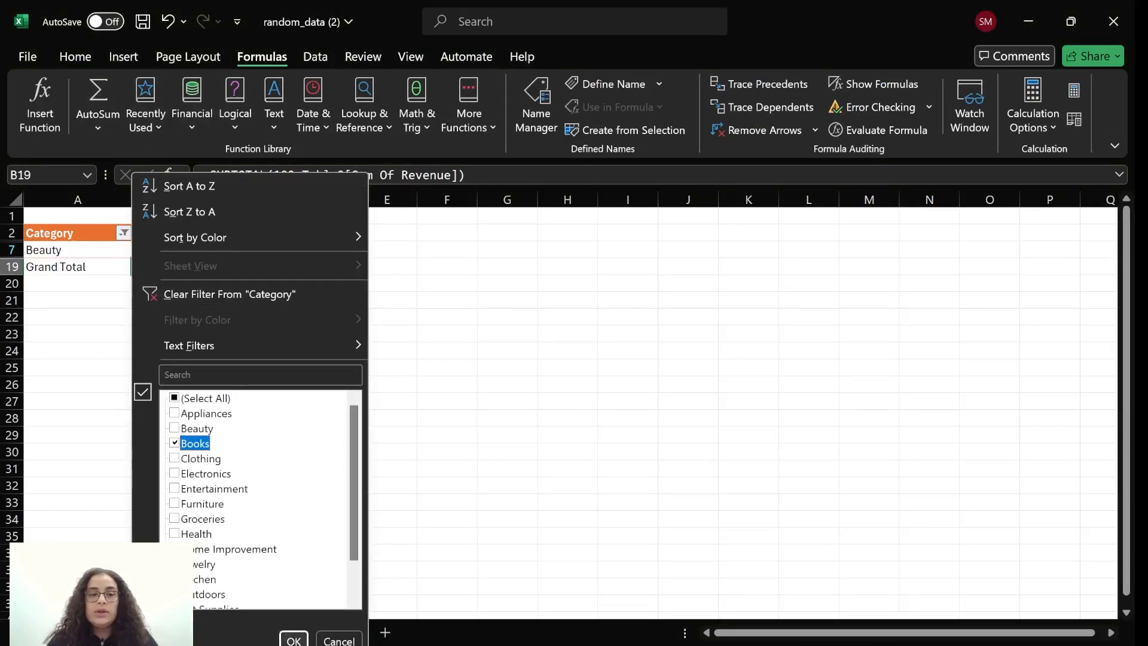
left_click(294, 639)
left_click(208, 251)
left_click(207, 268)
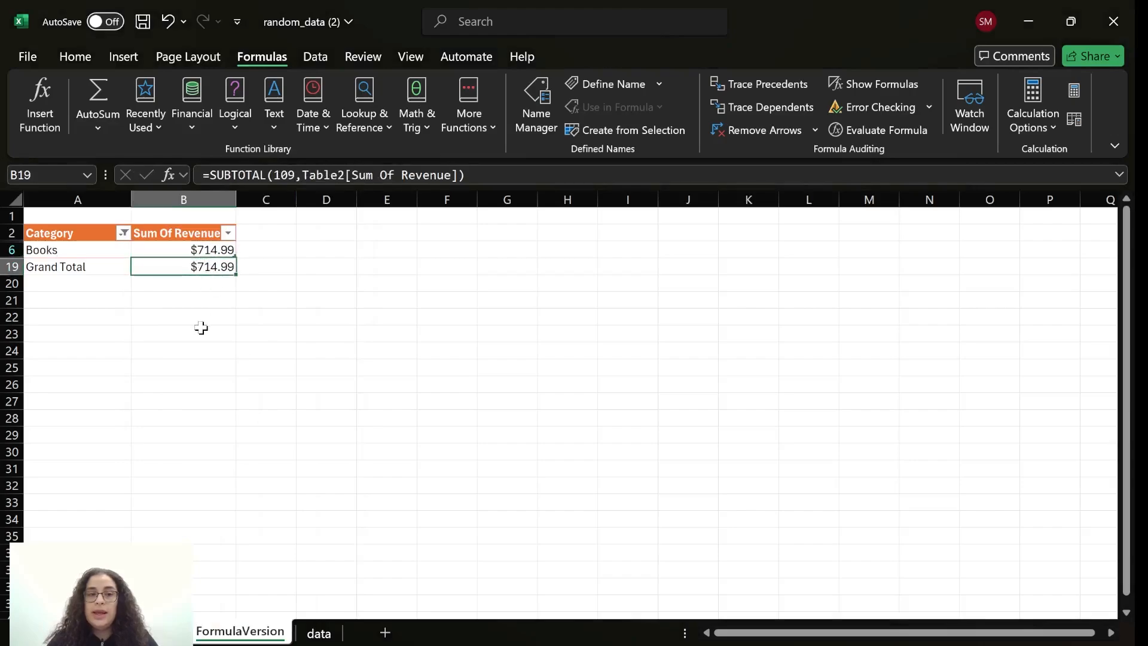
Inspect the formulas behind the grand total in B19 and the Books revenue in B6, including its criteria cell
double_click(200, 268)
key("Escape")
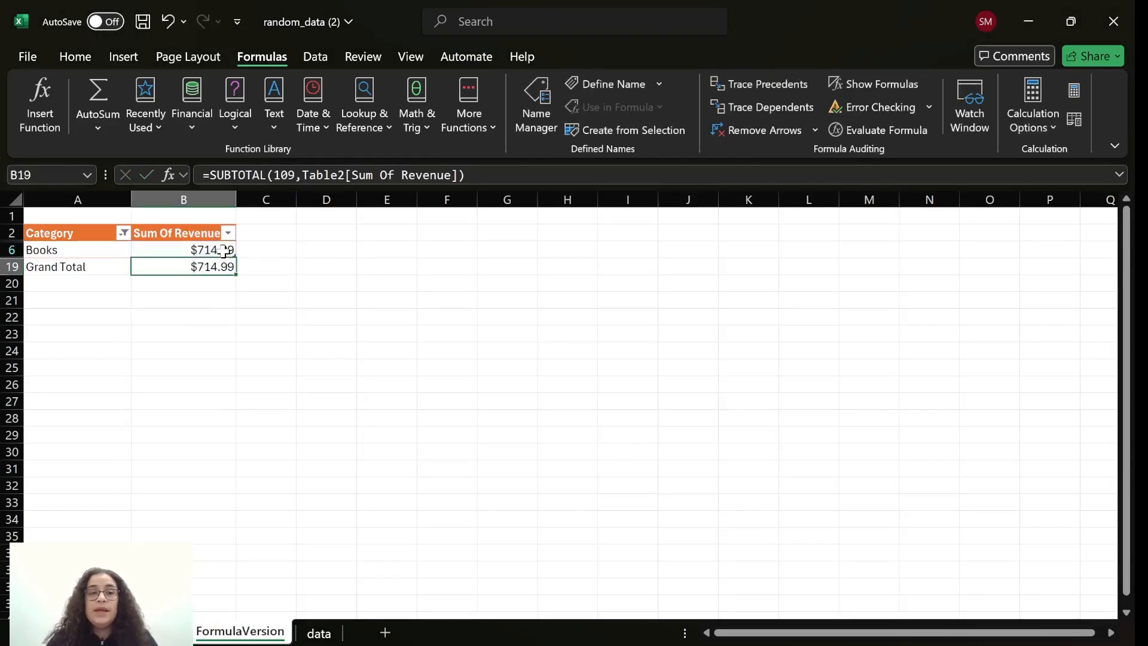
double_click(224, 251)
left_click(287, 250)
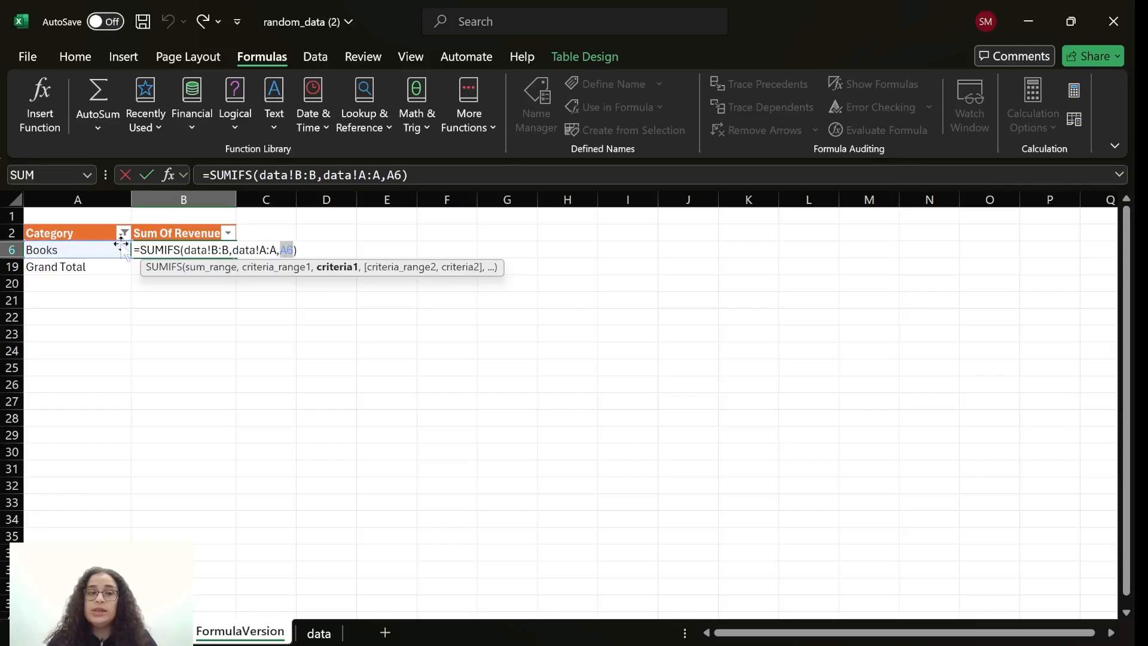
Examine the arguments of the SUMIFS formula in B6 and check the Books revenue against the Grand Total row
key("Return")
left_click(78, 251)
double_click(224, 251)
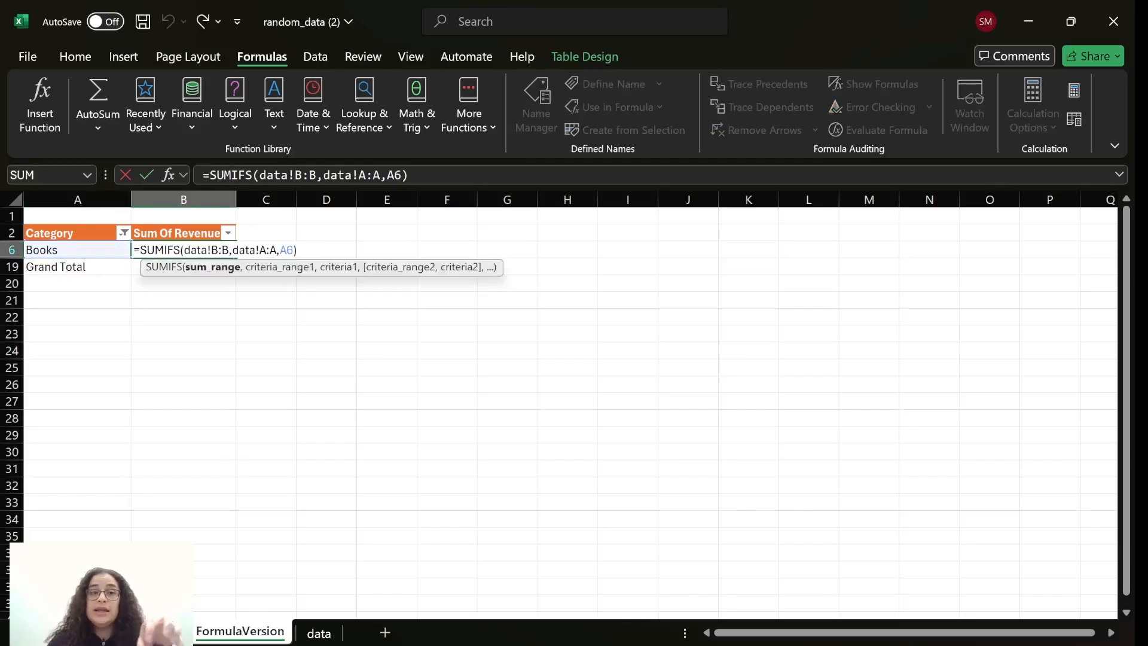
left_click(284, 249)
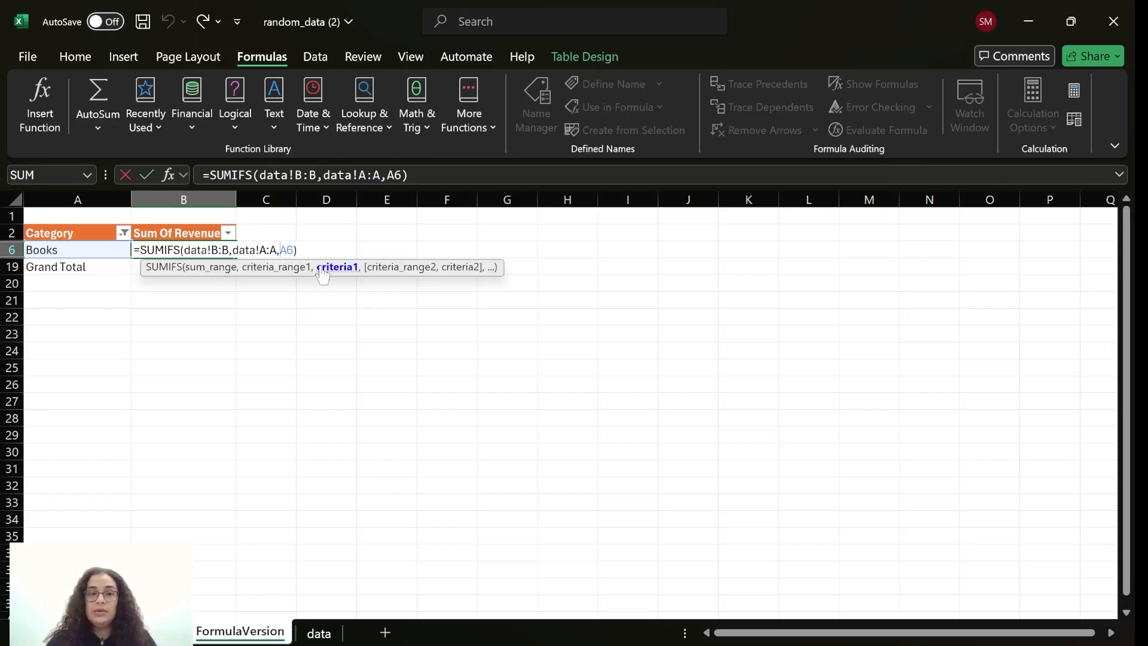
left_click(197, 267)
left_click_drag(99, 266, 177, 264)
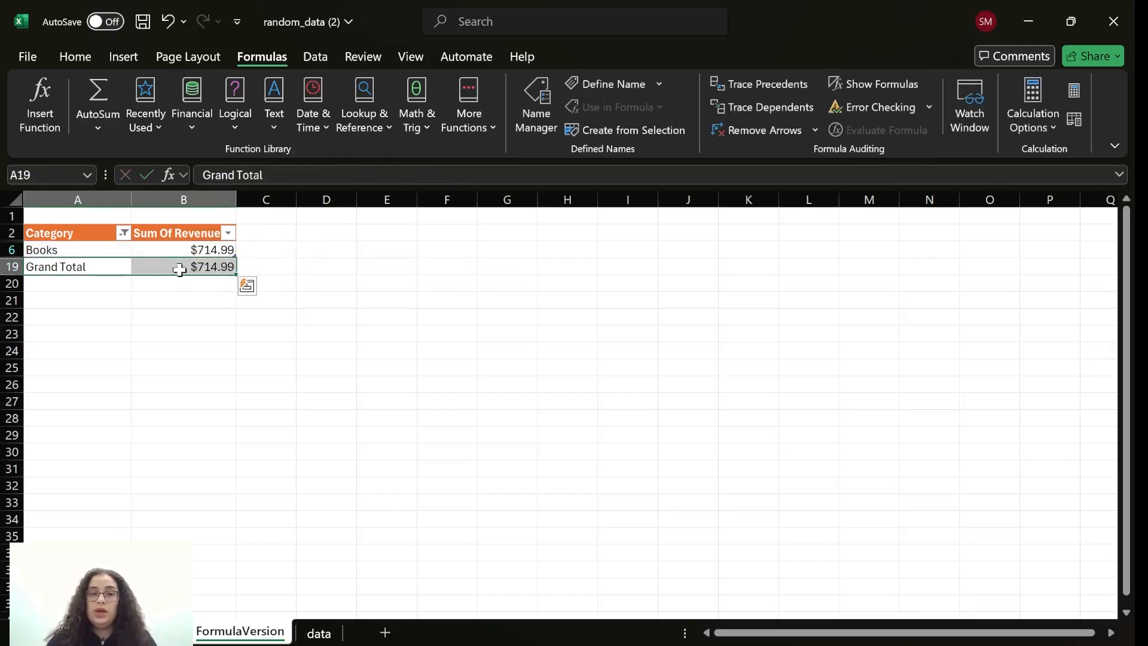
Reselect all categories in the table's Category filter on FormulaVersion
left_click(263, 317)
left_click(123, 233)
left_click(198, 398)
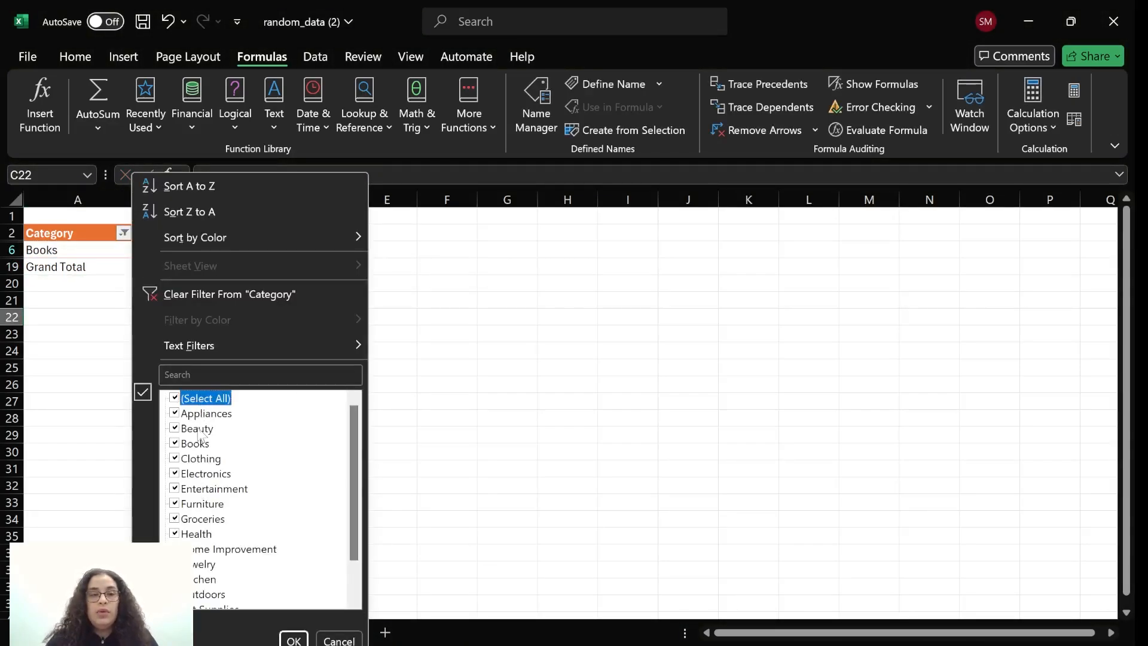
left_click(294, 640)
left_click(269, 283)
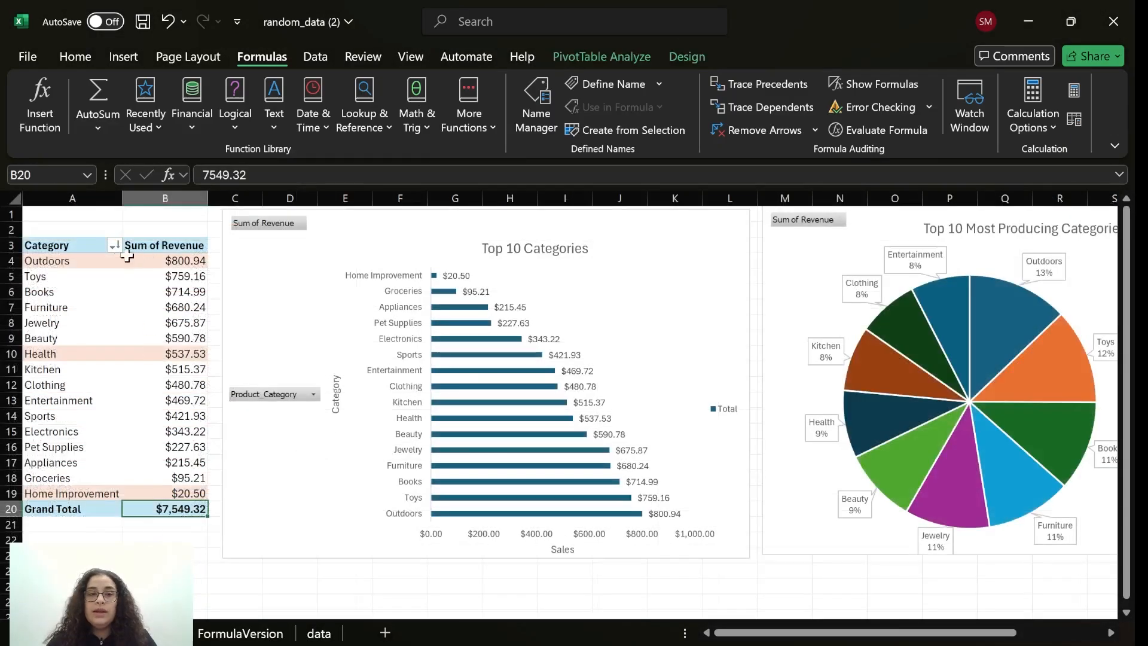
Filter the pivot table's Category field to the top 10 items by Sum of Revenue
left_click(107, 261)
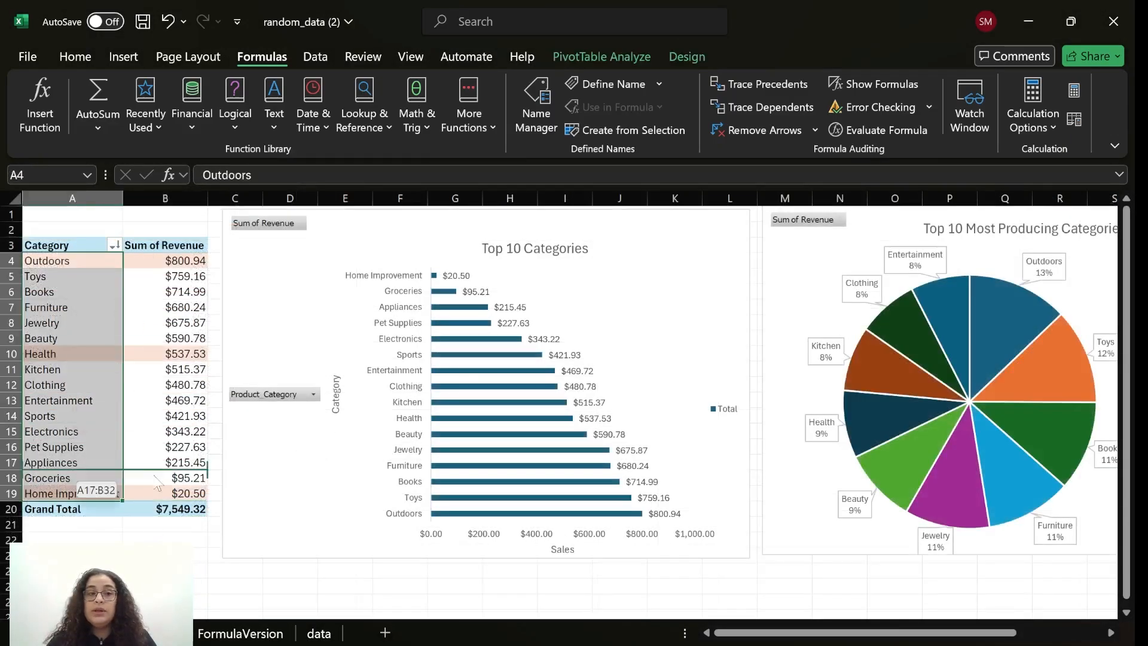
left_click_drag(107, 262, 105, 266)
left_click(114, 245)
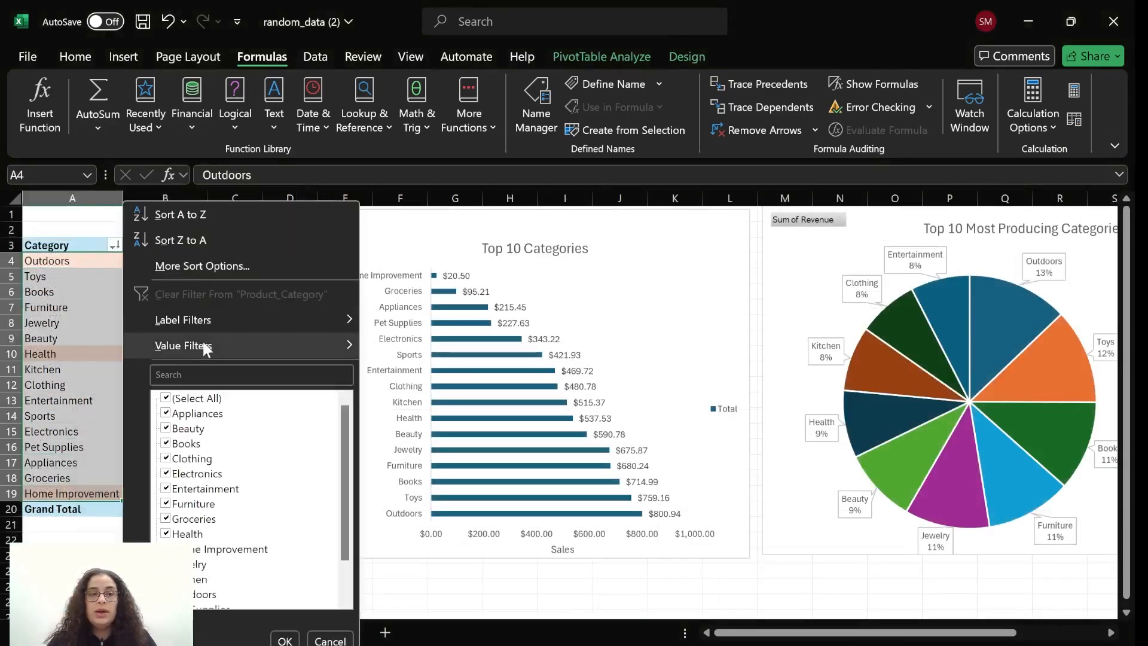
mouse_move(222, 348)
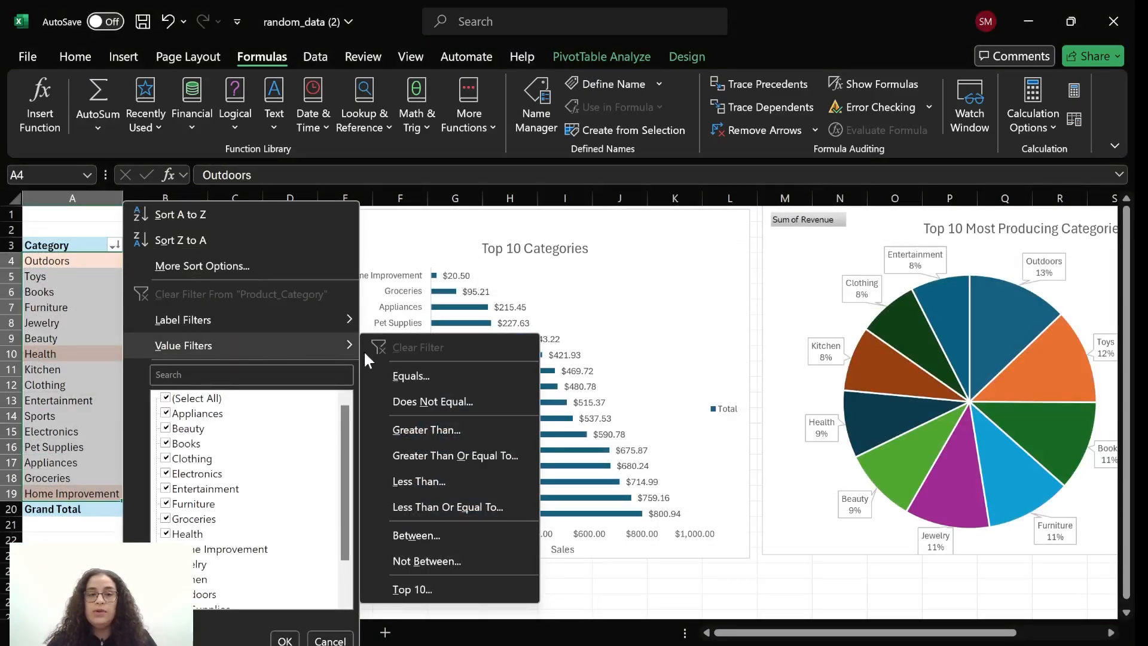
left_click(406, 587)
left_click(594, 289)
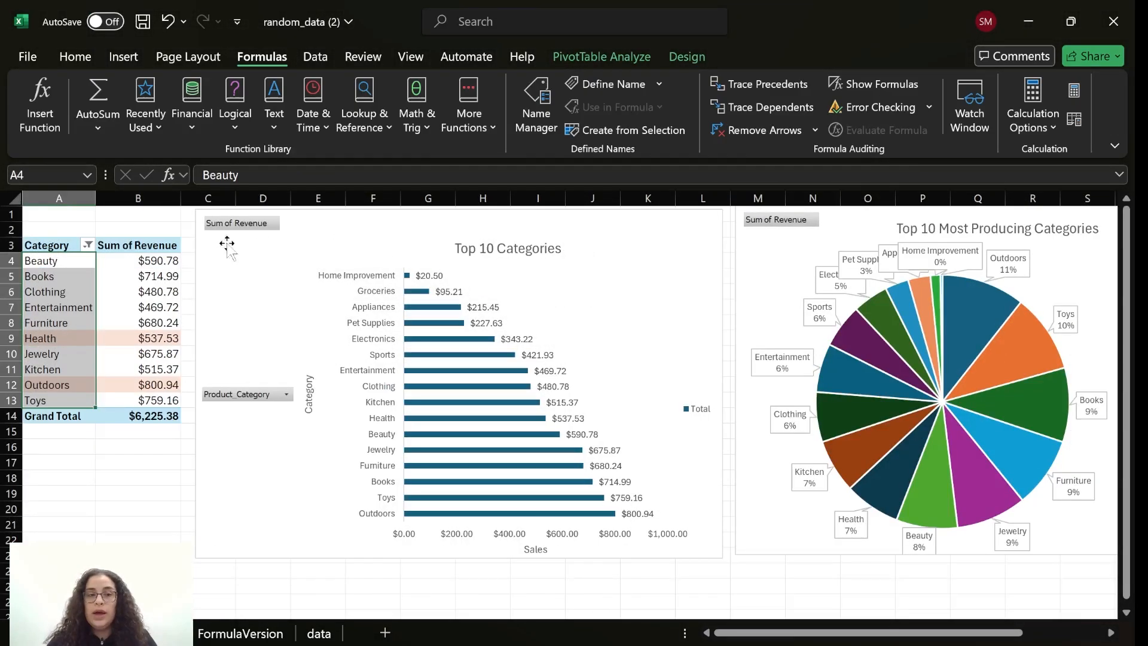
Filter the FormulaVersion table's Sum Of Revenue column to its top 10 items
left_click(239, 634)
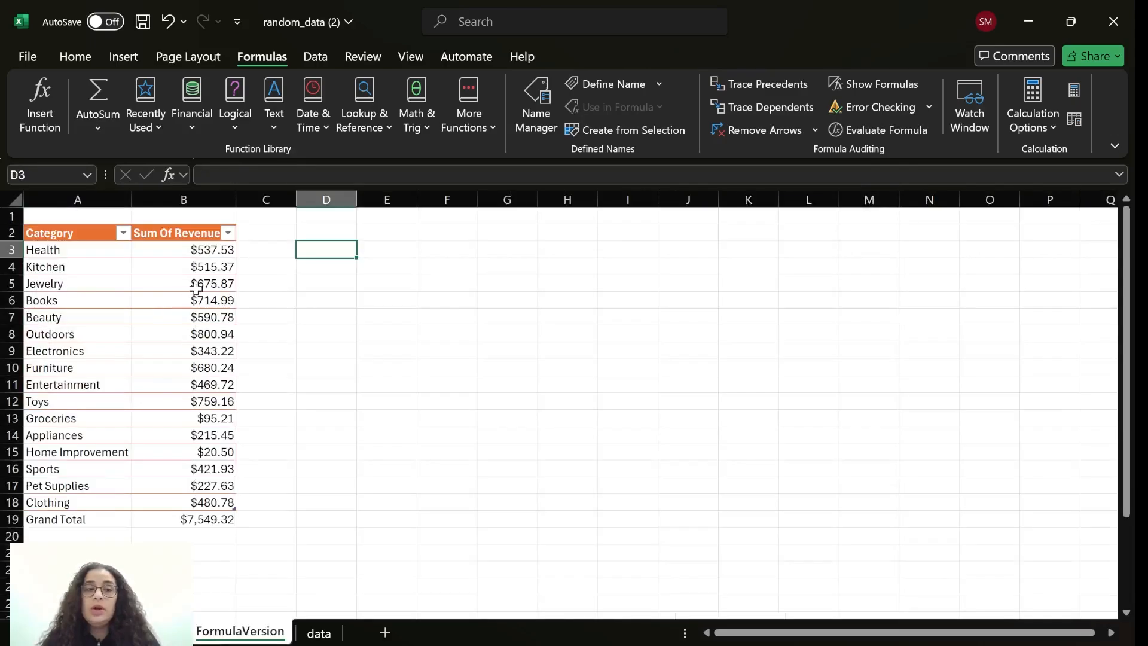
left_click(228, 232)
mouse_move(313, 342)
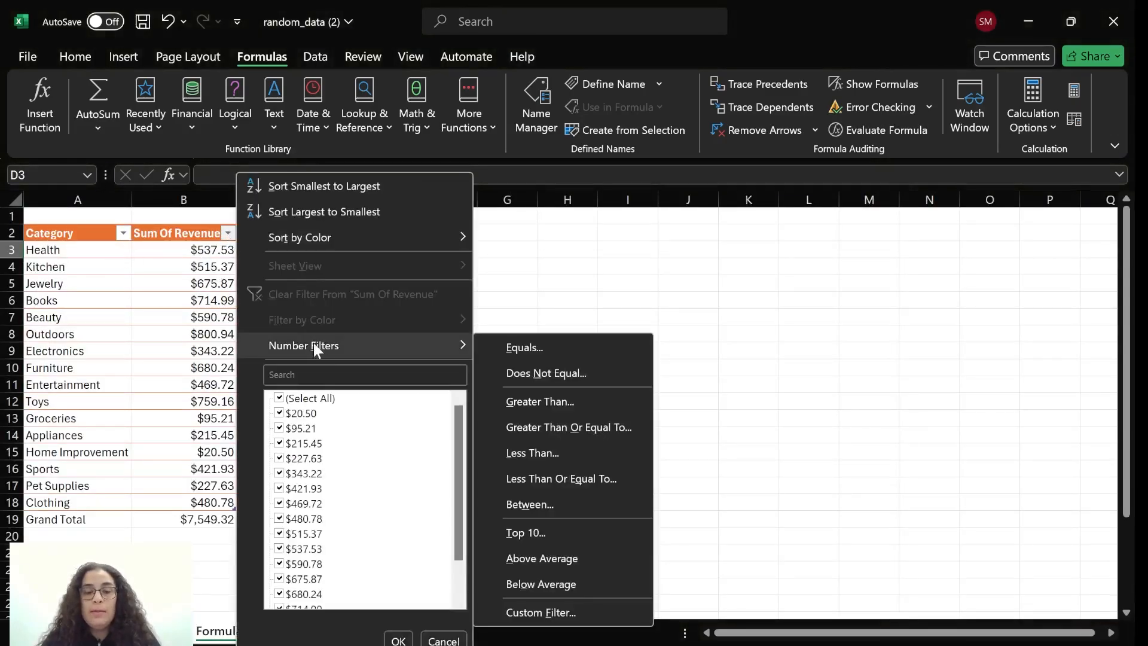
left_click(556, 533)
left_click(524, 287)
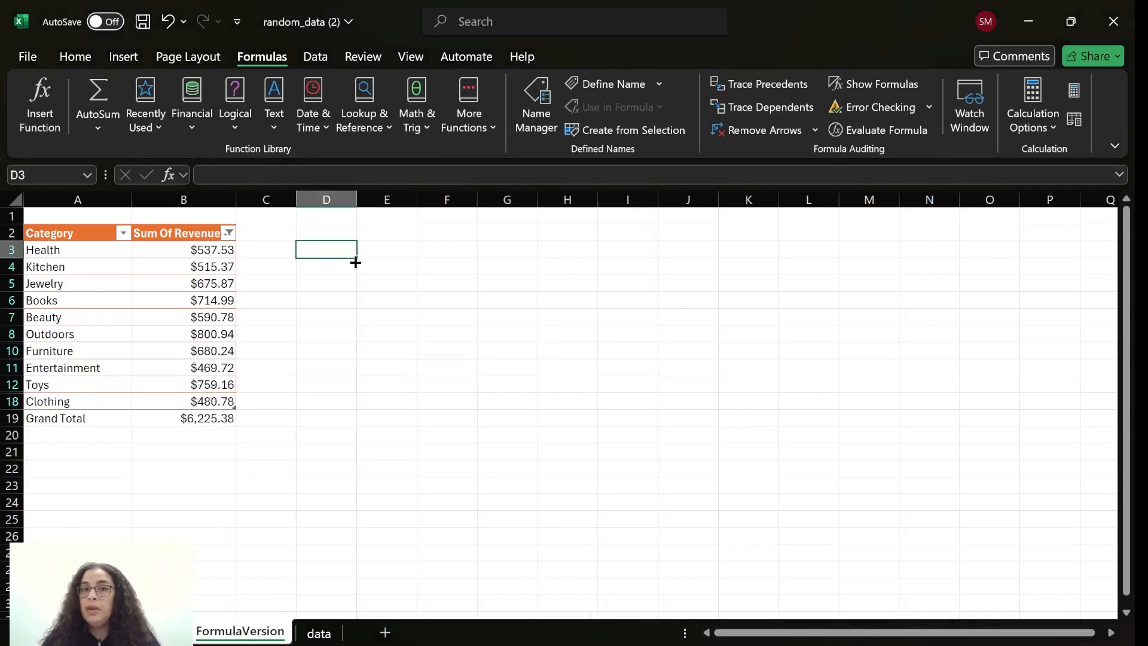
Compare the filtered FormulaVersion table and its grand total with the filtered pivot table
left_click_drag(73, 235, 178, 419)
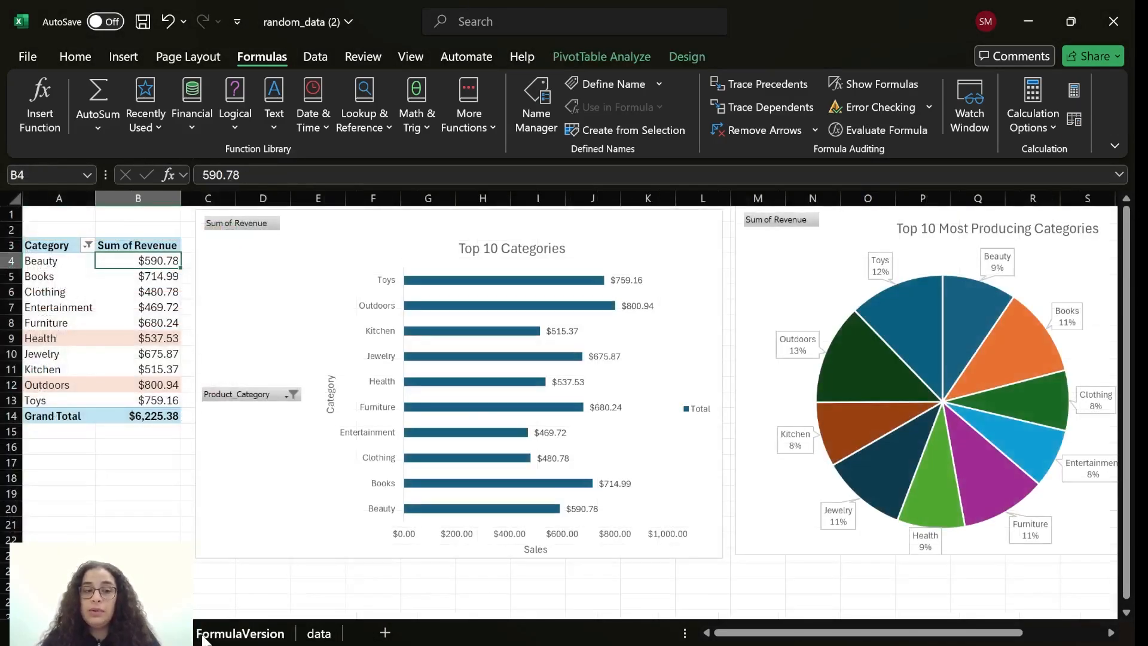
left_click(221, 632)
left_click(353, 263)
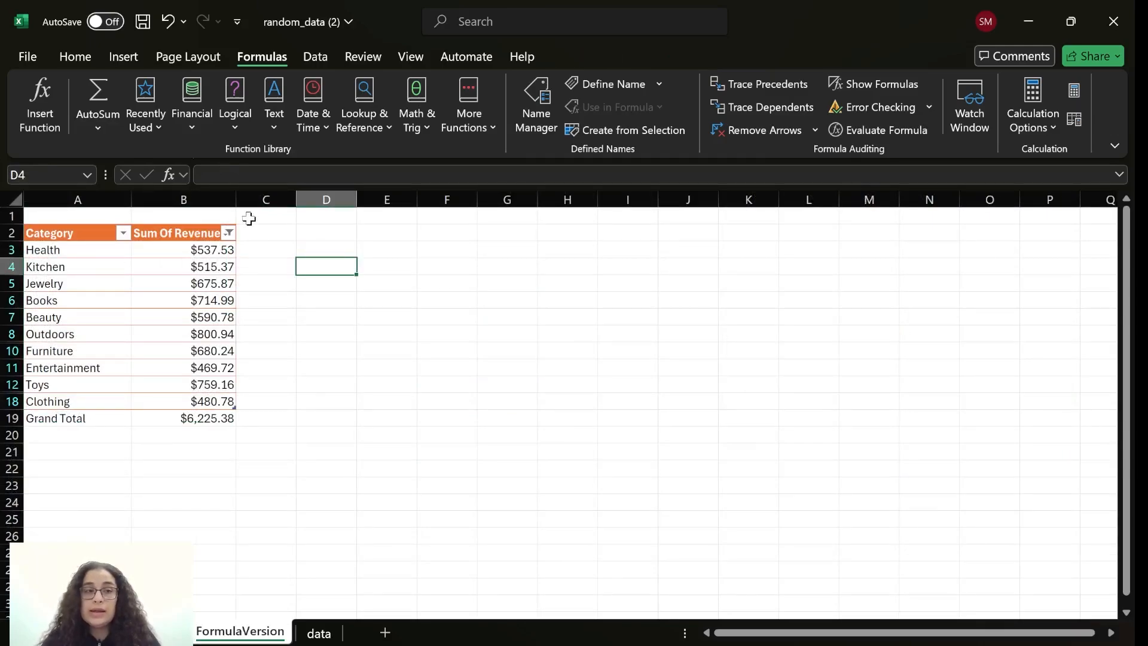
Insert a clustered column chart of the ten filtered categories with each category as its own coloured series, placed beside the table
mouse_move(68, 248)
left_mouse_down()
mouse_move(136, 374)
mouse_move(188, 401)
left_mouse_up()
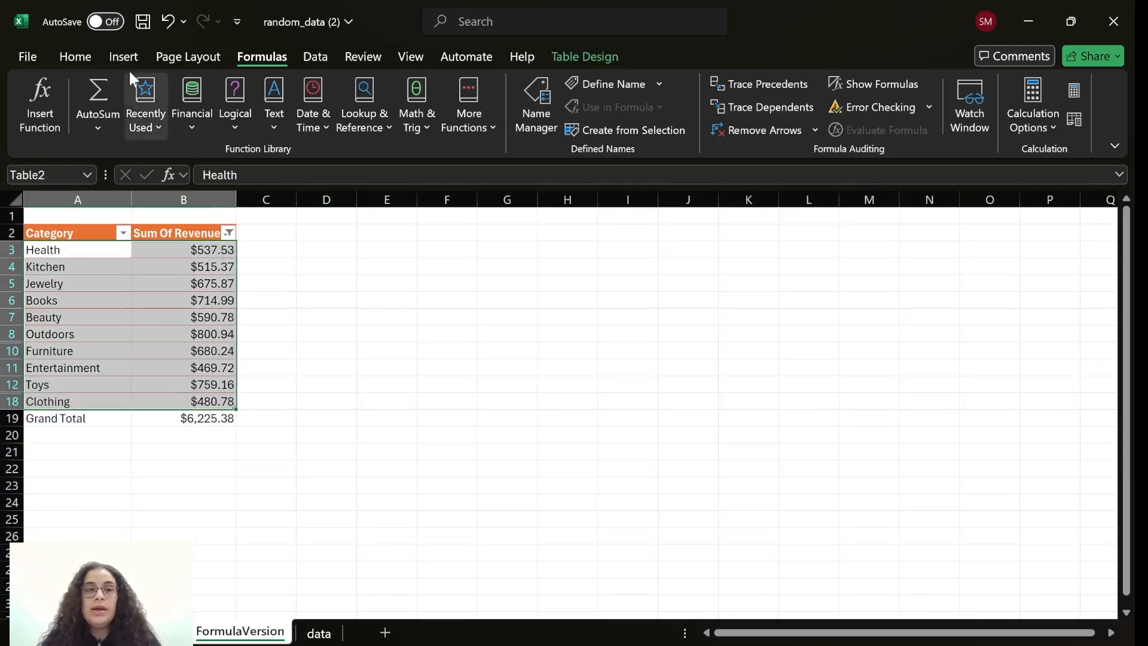
left_click(123, 56)
left_click(291, 90)
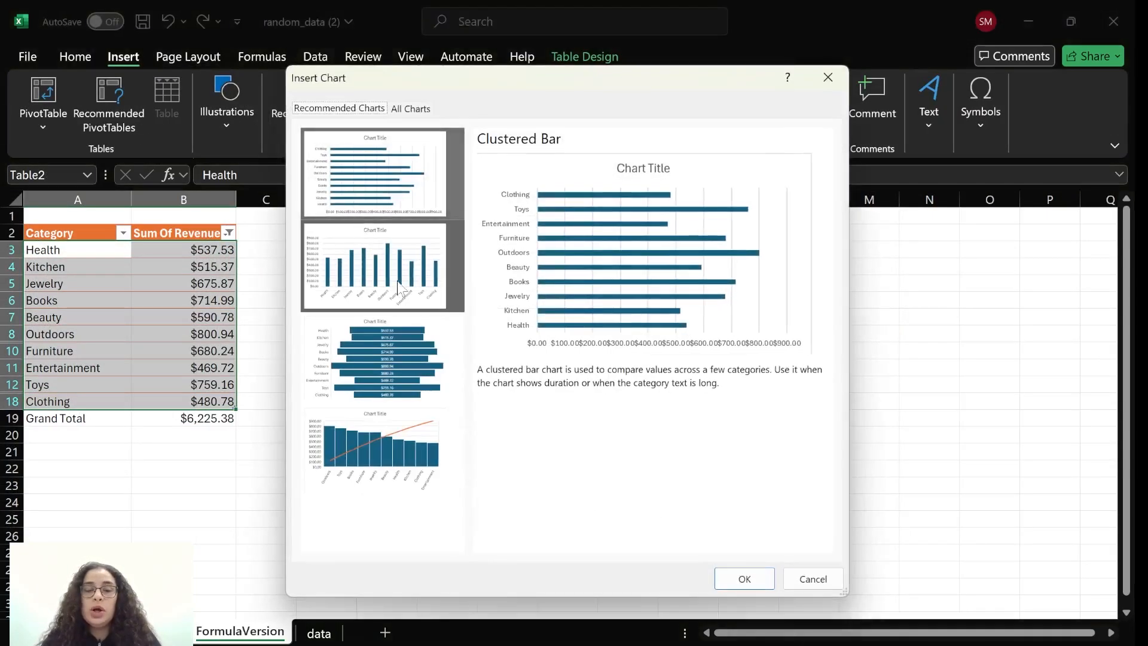
left_click(411, 108)
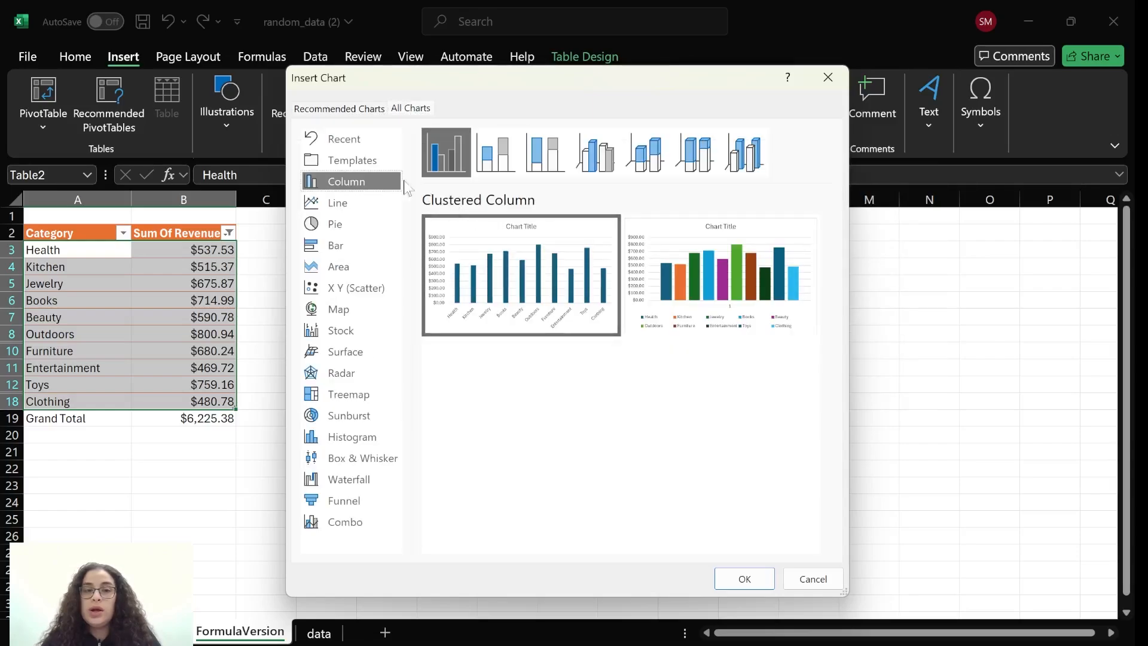
left_click(697, 238)
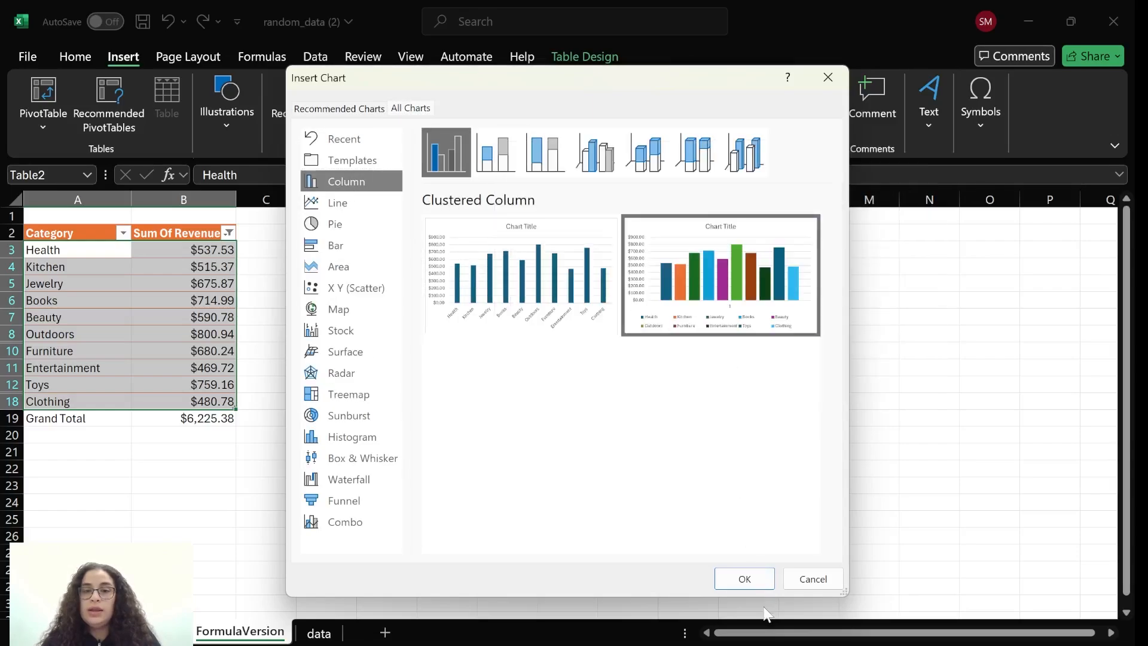
left_click(747, 577)
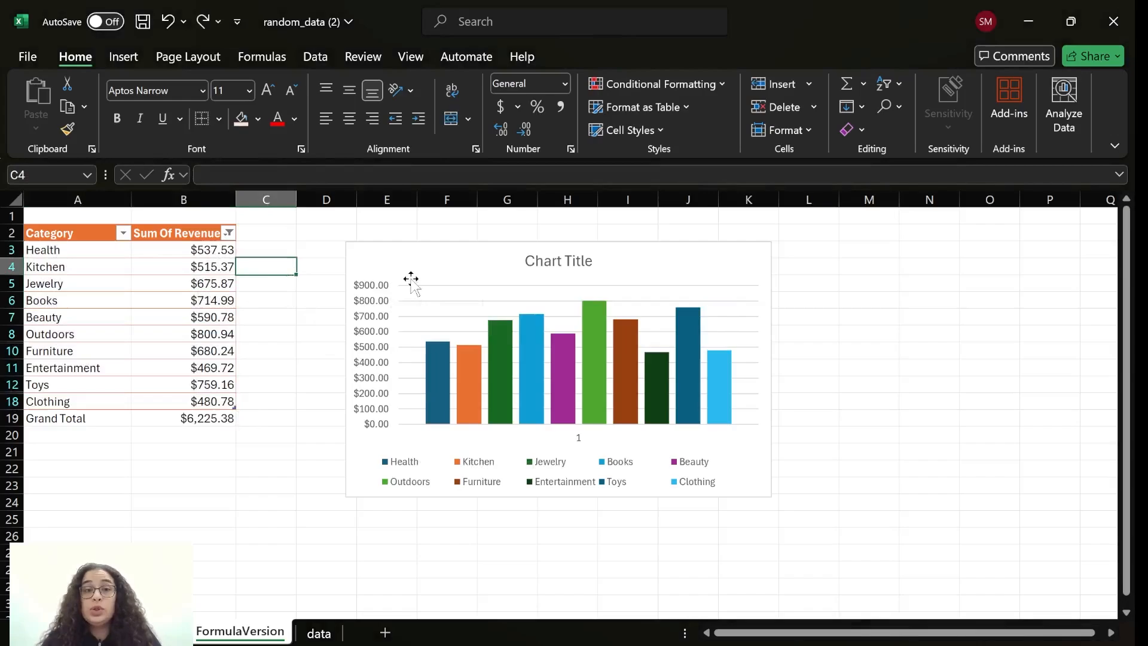
left_click_drag(474, 275, 457, 249)
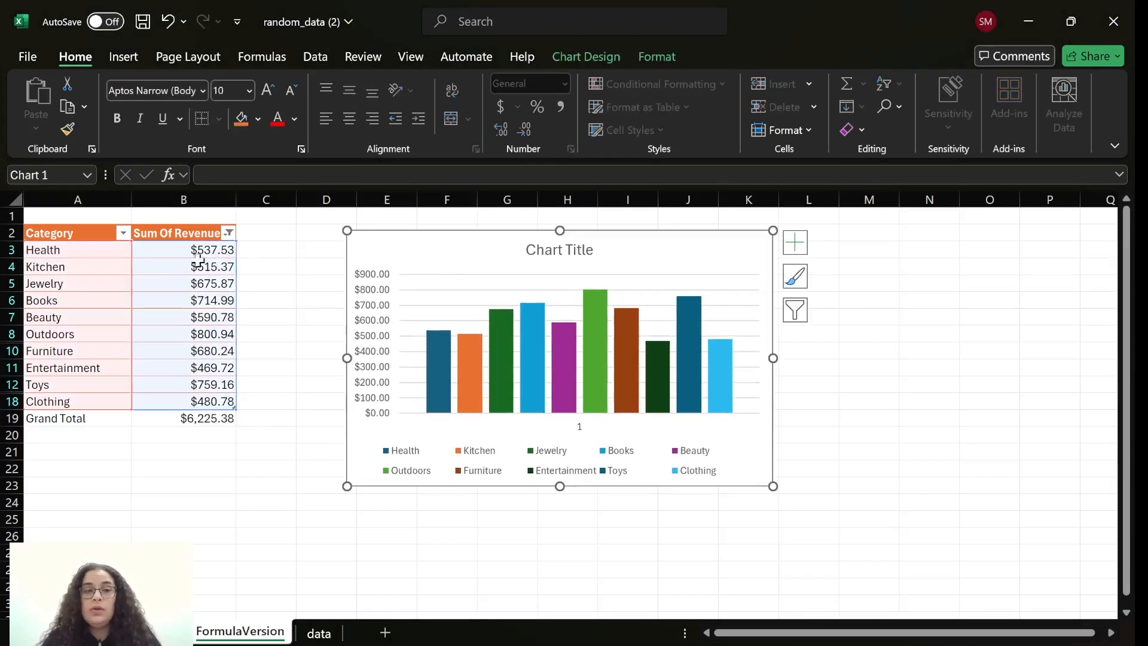
Sort the table's Sum Of Revenue column from largest to smallest
left_click(171, 259)
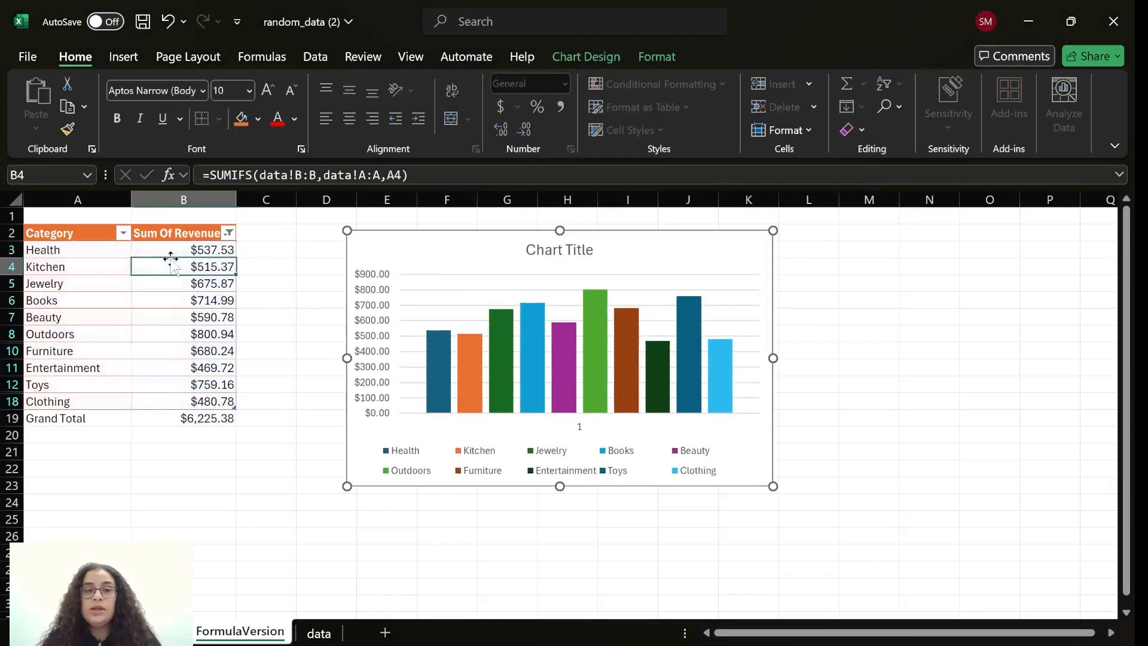
right_click(199, 274)
mouse_move(308, 440)
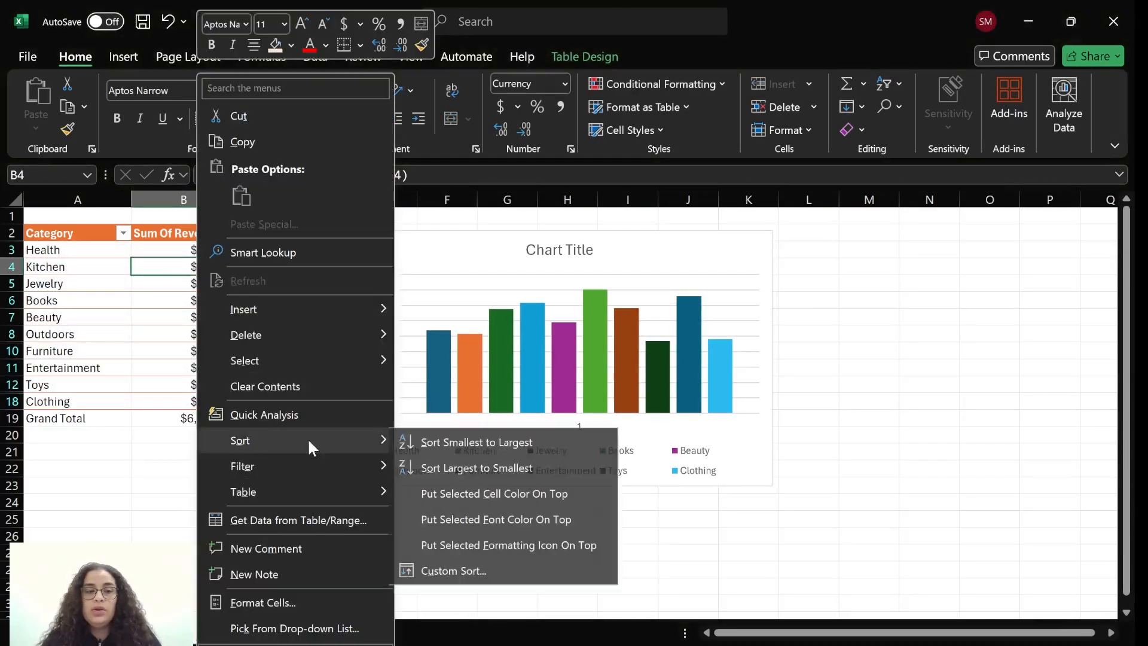
left_click(489, 466)
Change the chart title to "Sales by Top 10 Category"
triple_click(568, 250)
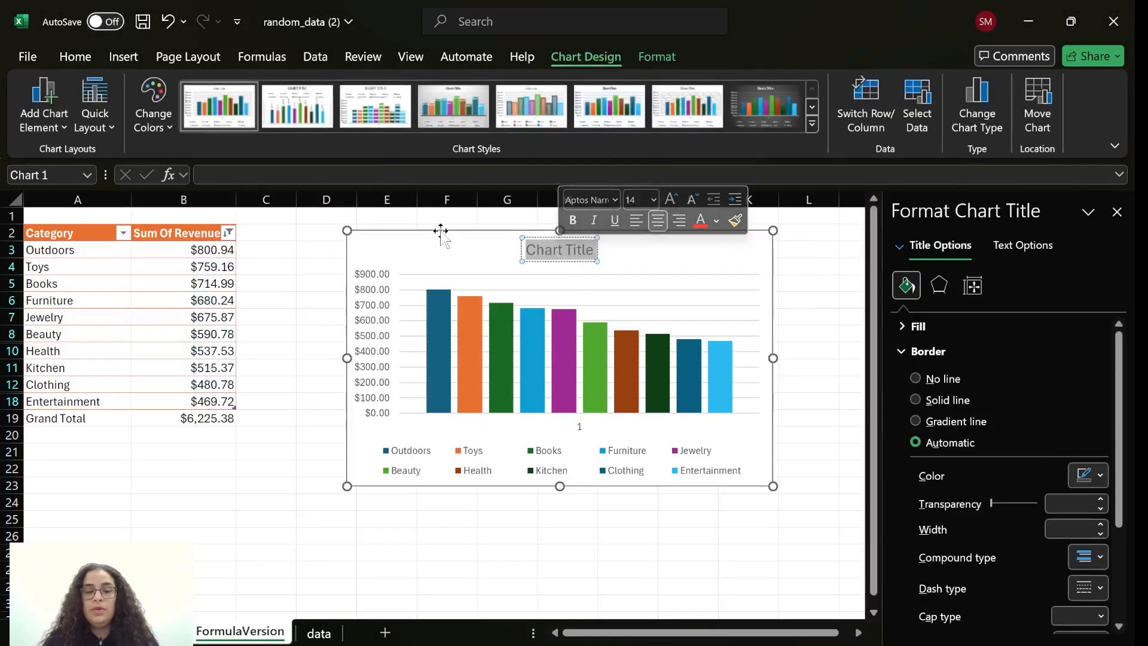
type("Sales by Category")
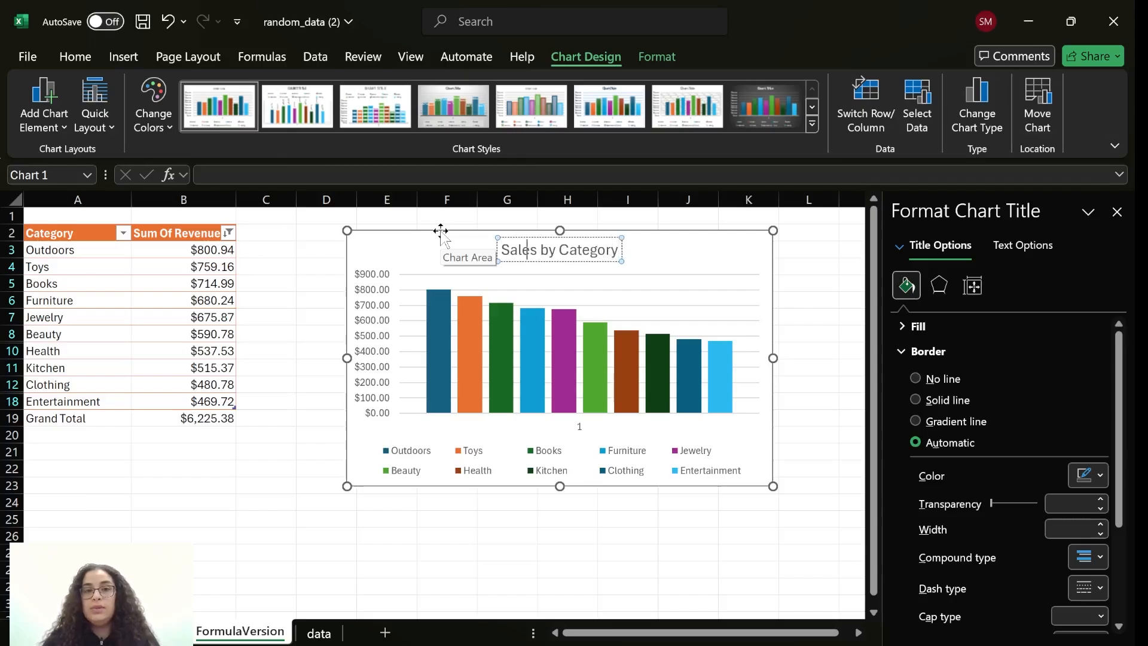
key("Left")
key("Left")
key("Left")
key("Left")
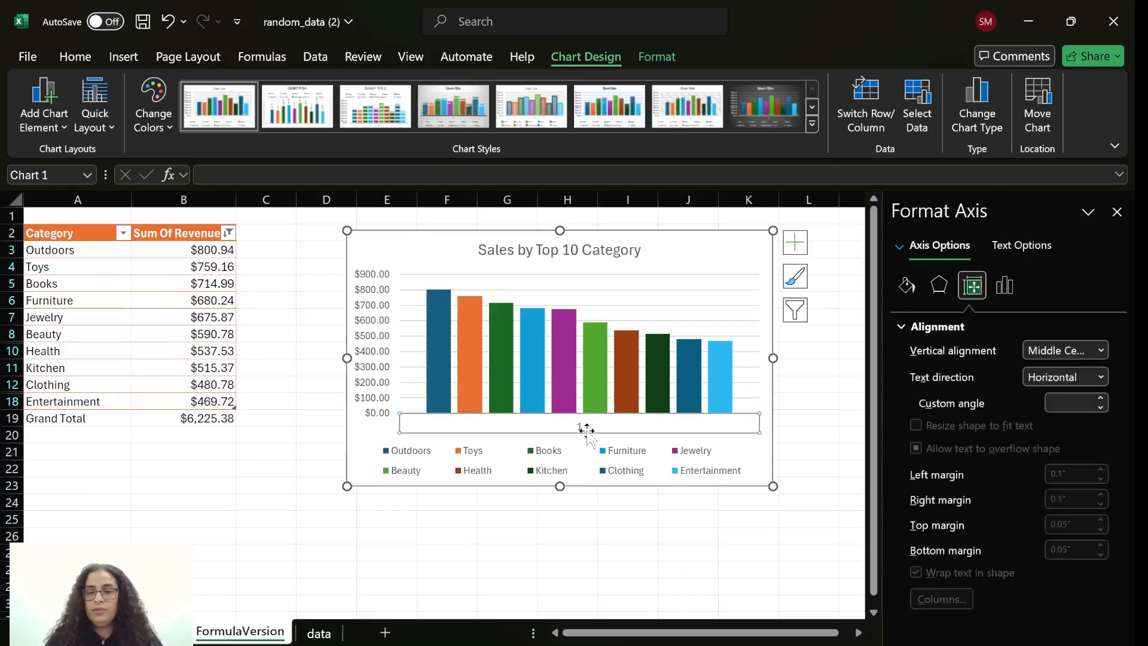
Remove the horizontal axis and the major gridlines from the column chart
key("Delete")
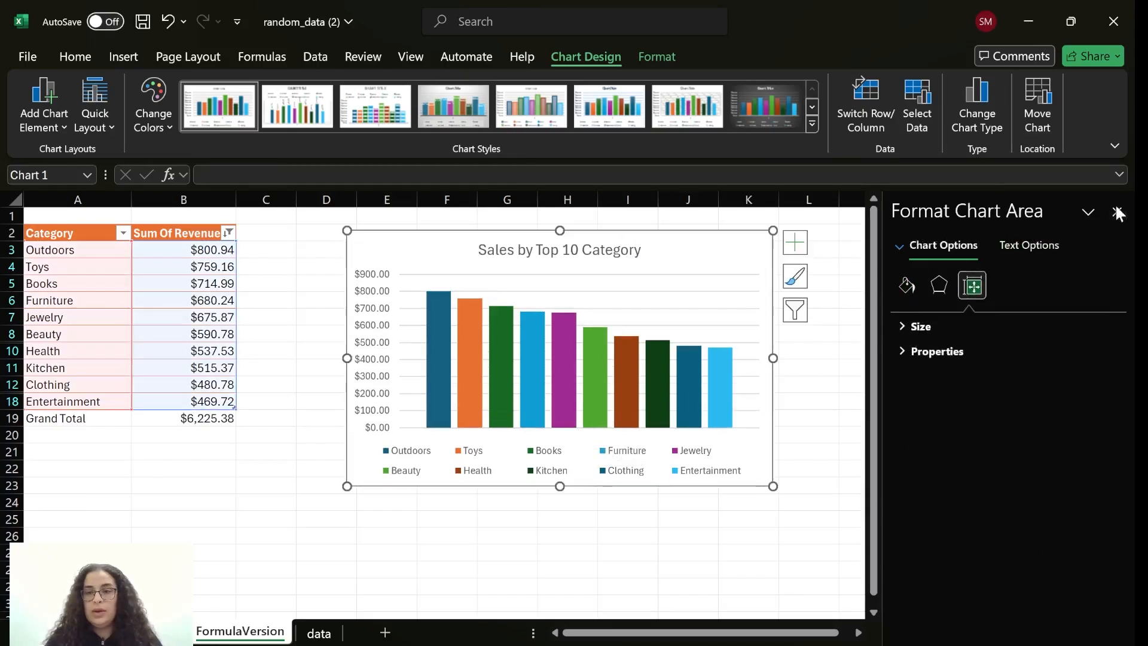
left_click(1117, 212)
key("Escape")
double_click(621, 272)
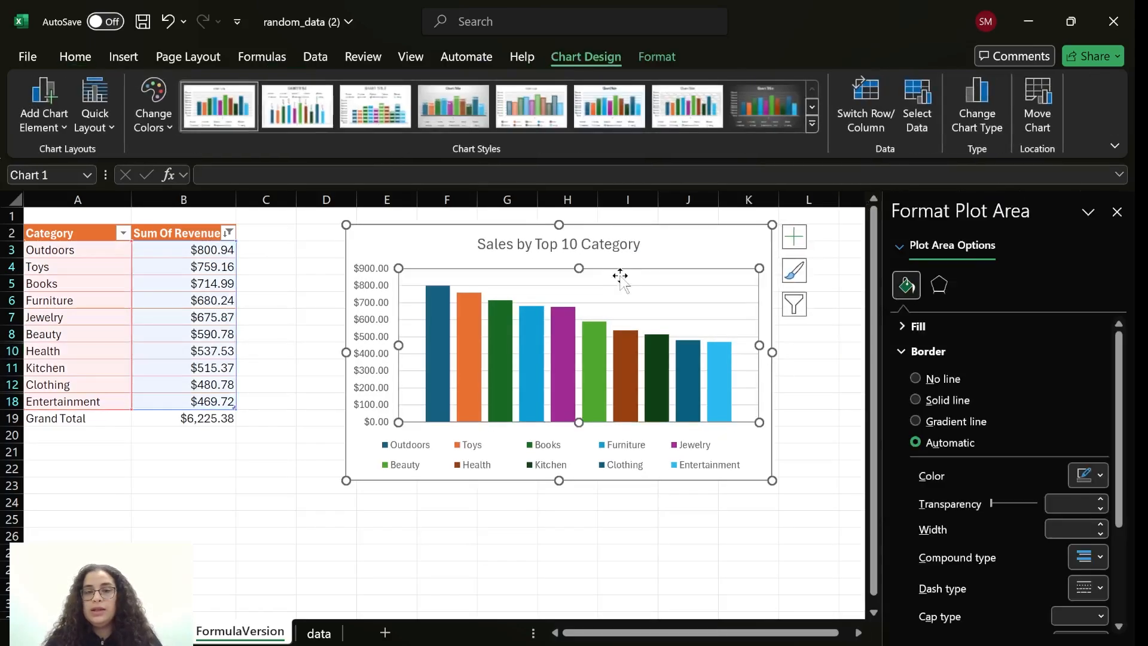
left_click(610, 285)
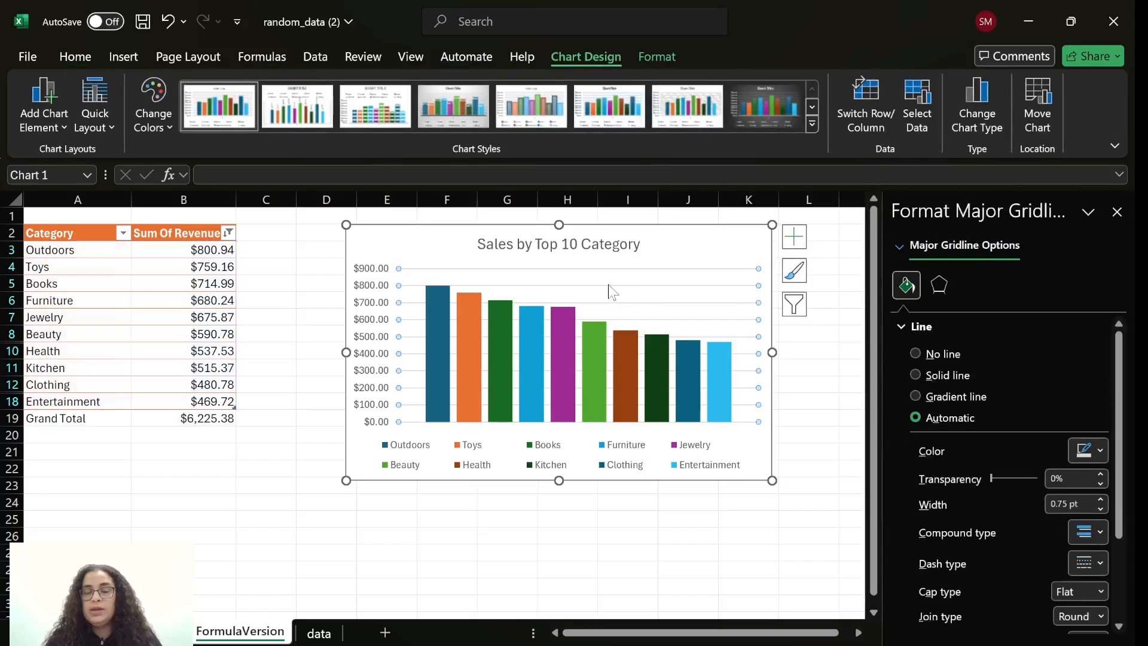
key("Delete")
key("Escape")
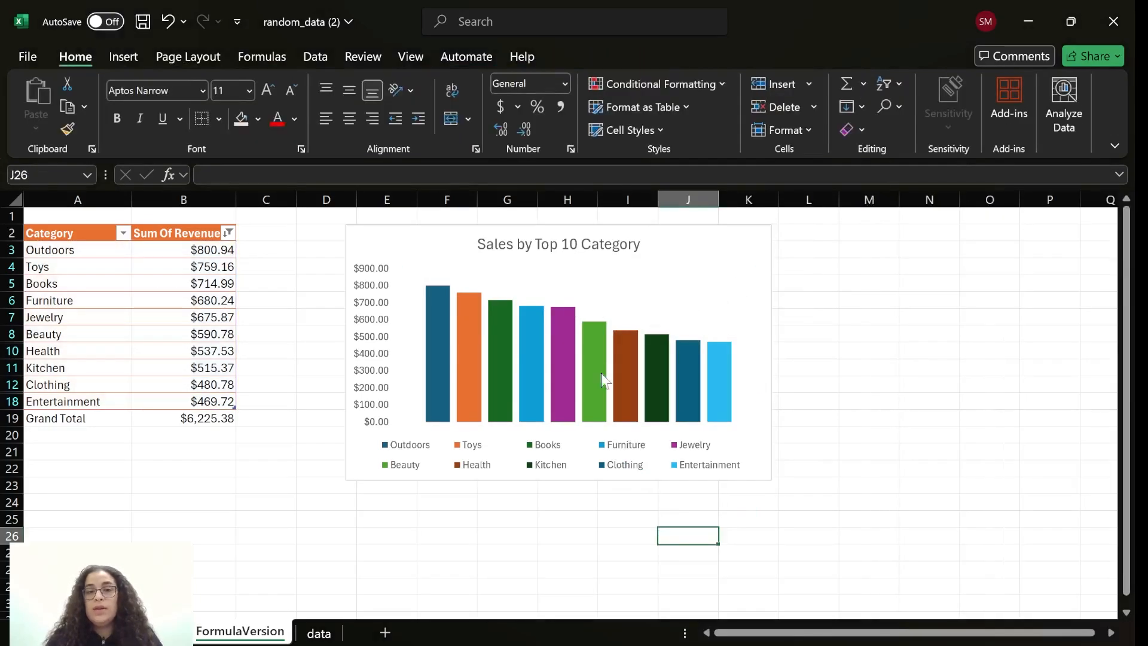
Add data labels to all ten category columns in the chart, from Outdoors to Entertainment
right_click(440, 298)
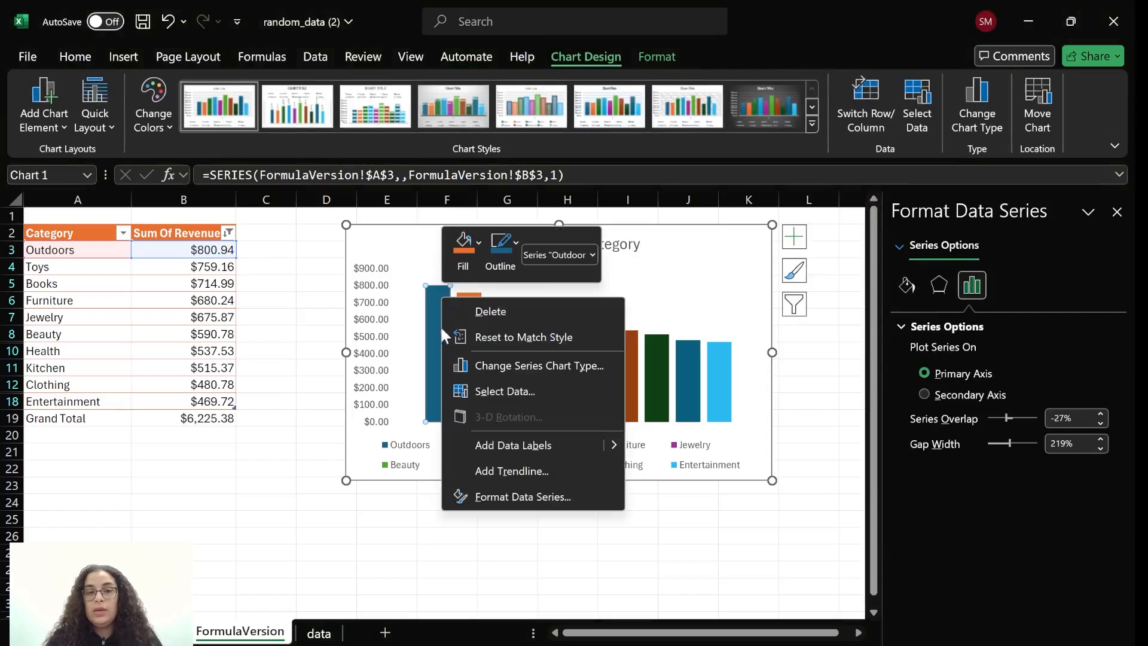
left_click(574, 443)
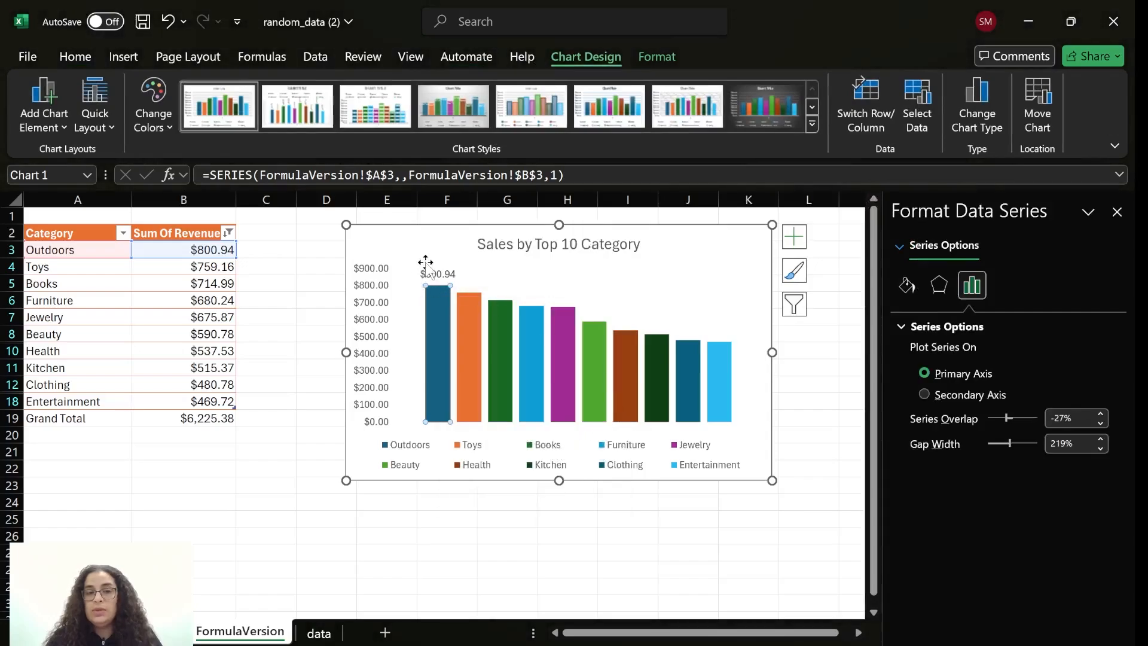
left_click(474, 326)
left_click(508, 333)
left_click(534, 333)
left_click(565, 336)
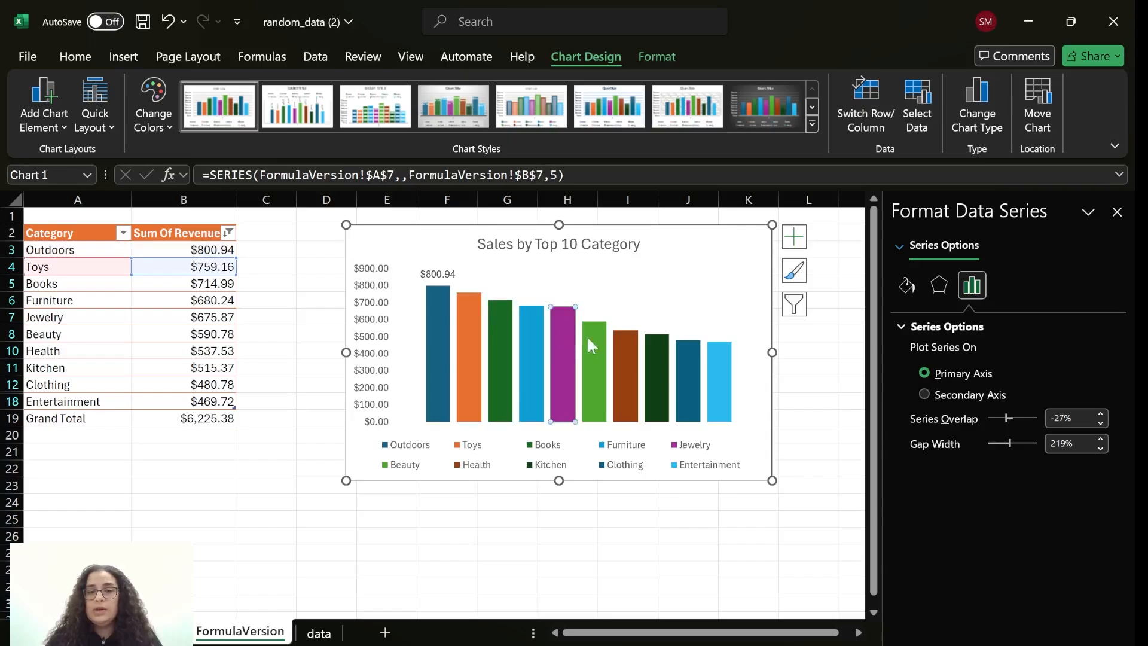
left_click(592, 339)
right_click(458, 310)
left_click(532, 460)
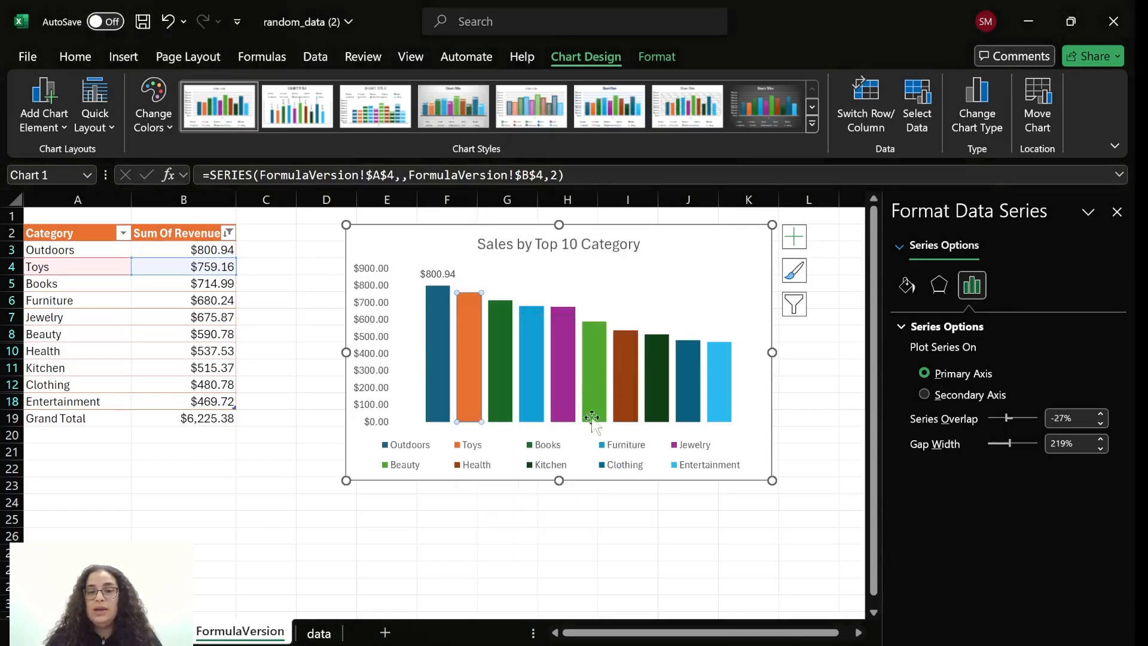
right_click(497, 318)
left_click(576, 475)
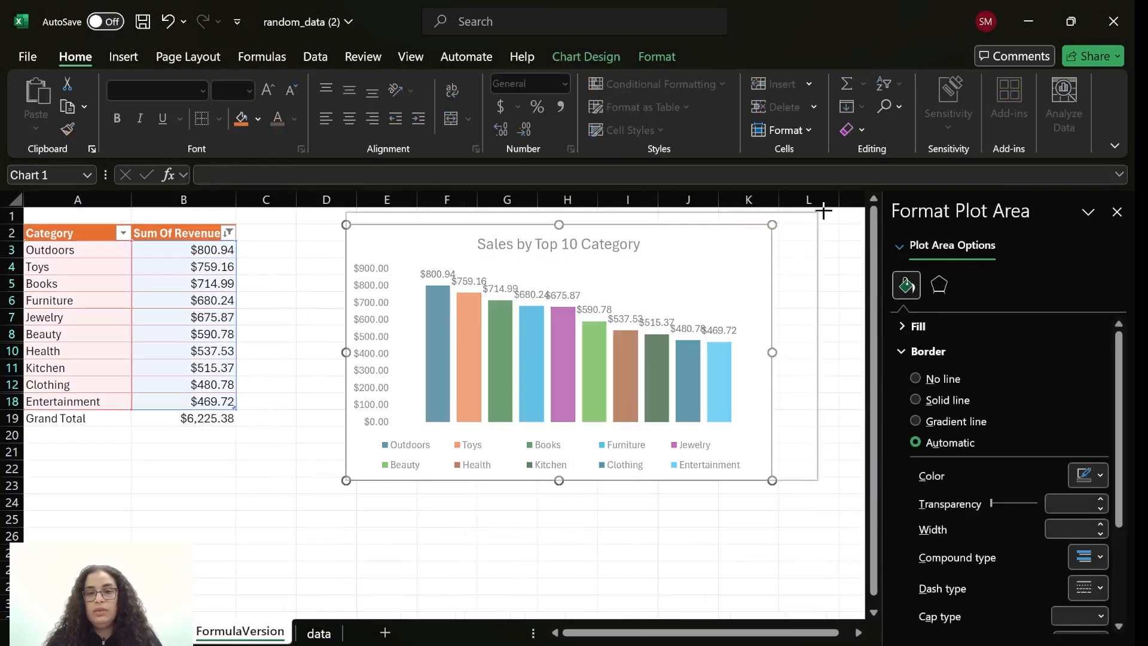
Enlarge the chart to span about columns D to L so the data labels no longer overlap
left_click(748, 249)
left_click_drag(748, 249, 738, 286)
left_click_drag(796, 253, 827, 231)
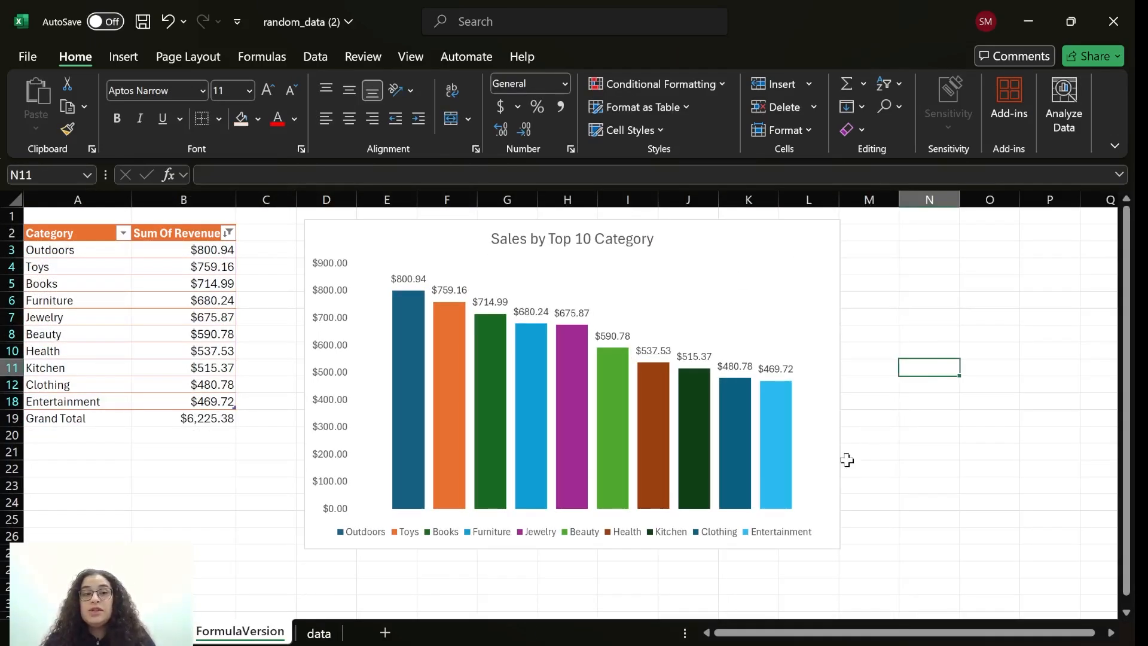